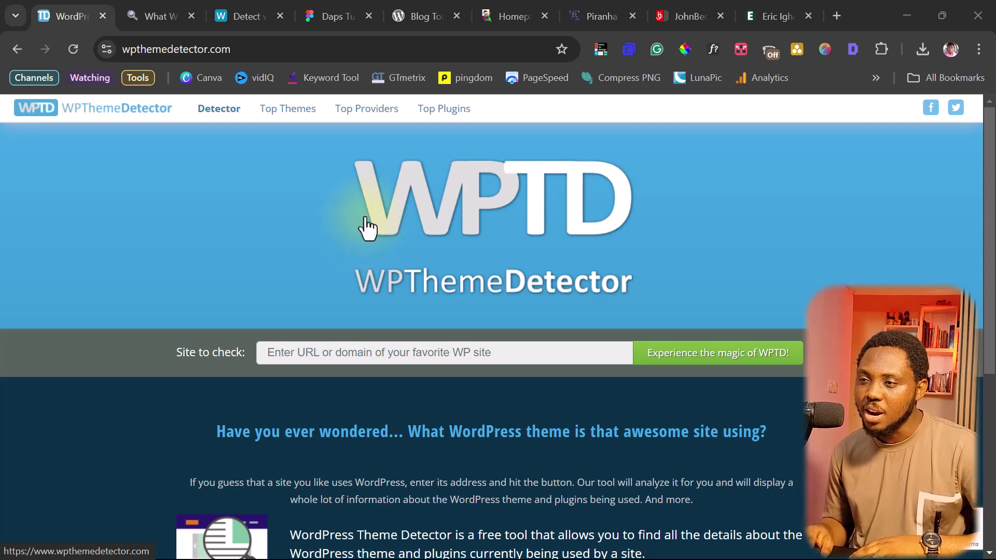
Glance at the What WordPress Theme Is That and whatcms.org tabs, then return to WPThemeDetector
click(148, 17)
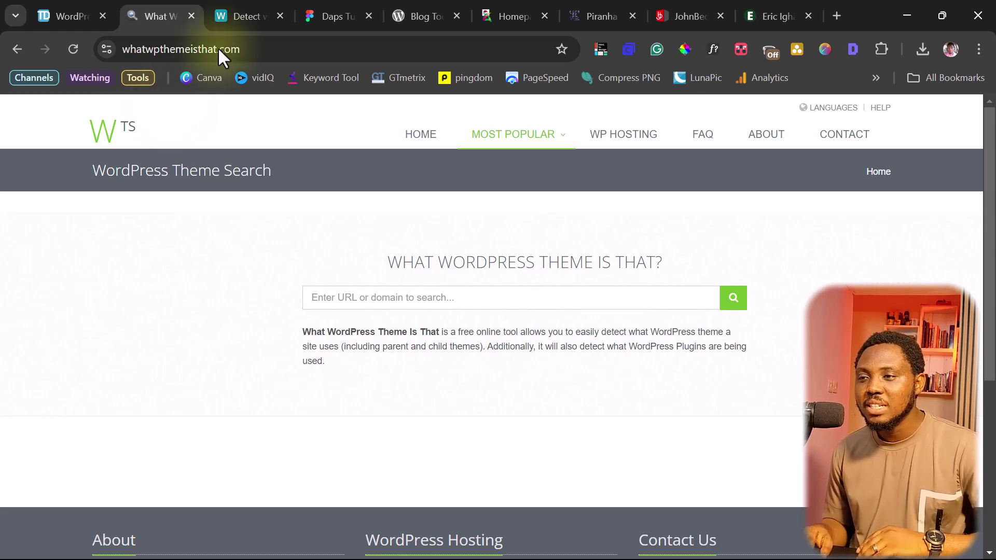
click(239, 15)
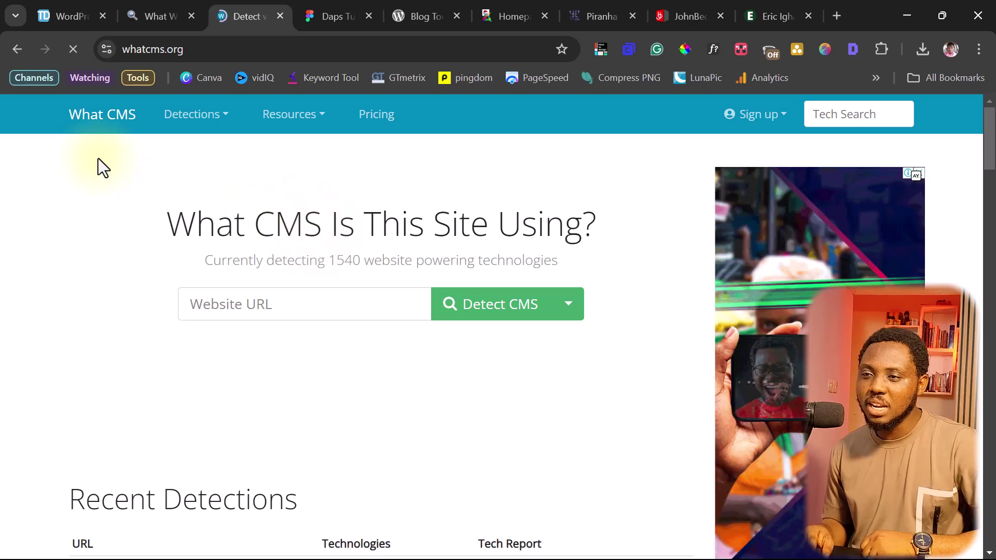
click(67, 16)
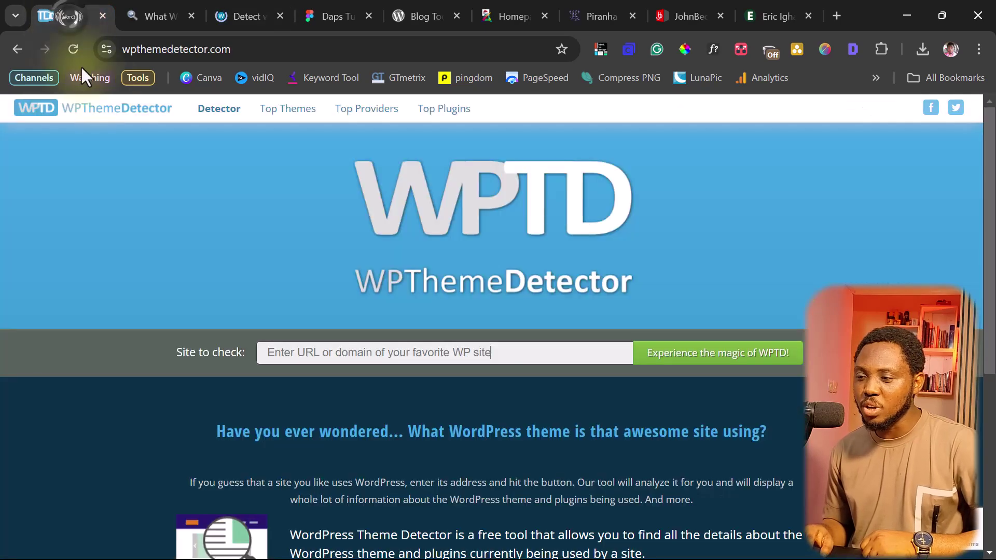
Scan wordpress.org in WPThemeDetector, review its theme and 5 plugins, then open the ESCAE Benin site
click(312, 352)
text(wordpress.org)
key(Return)
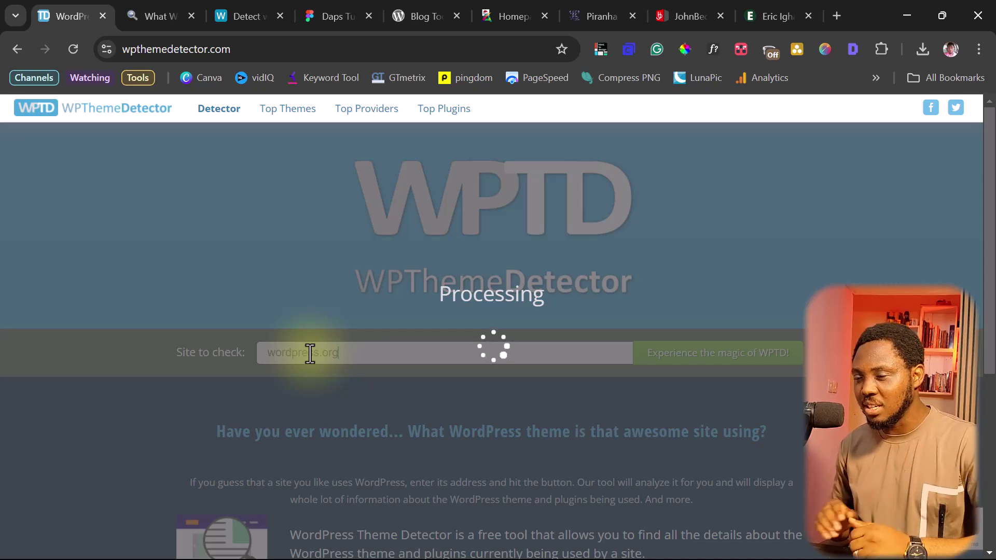
scroll(311, 358, down, 3)
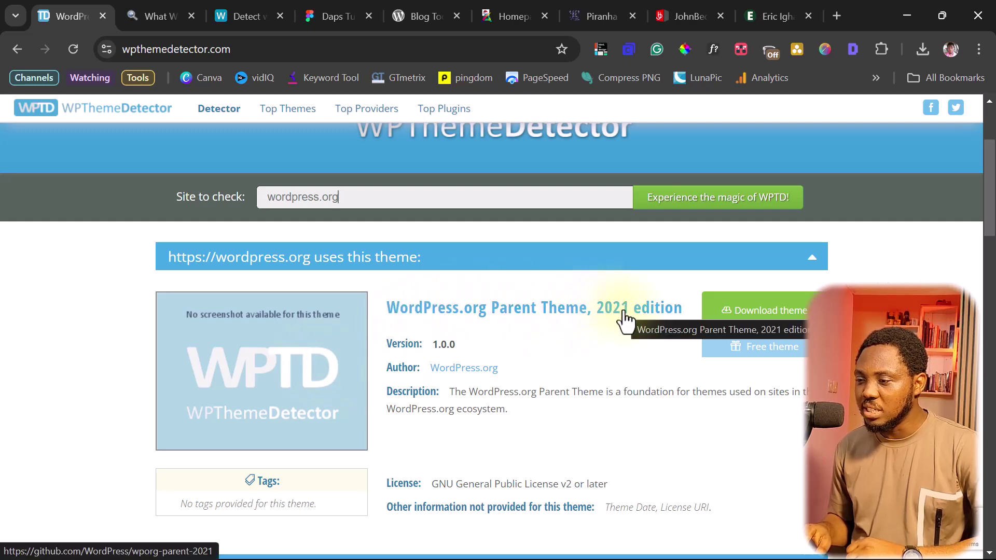
scroll(410, 340, down, 2)
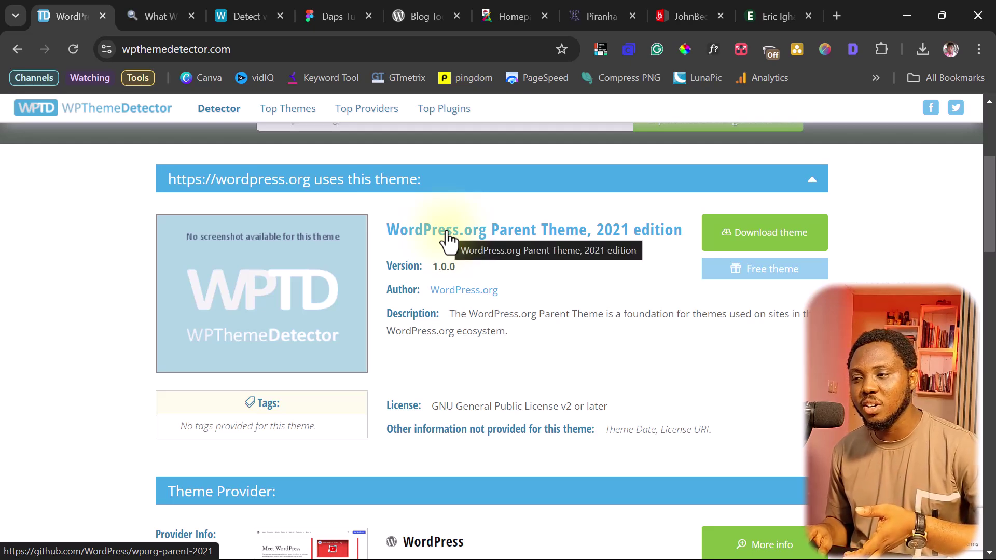
scroll(447, 236, down, 8)
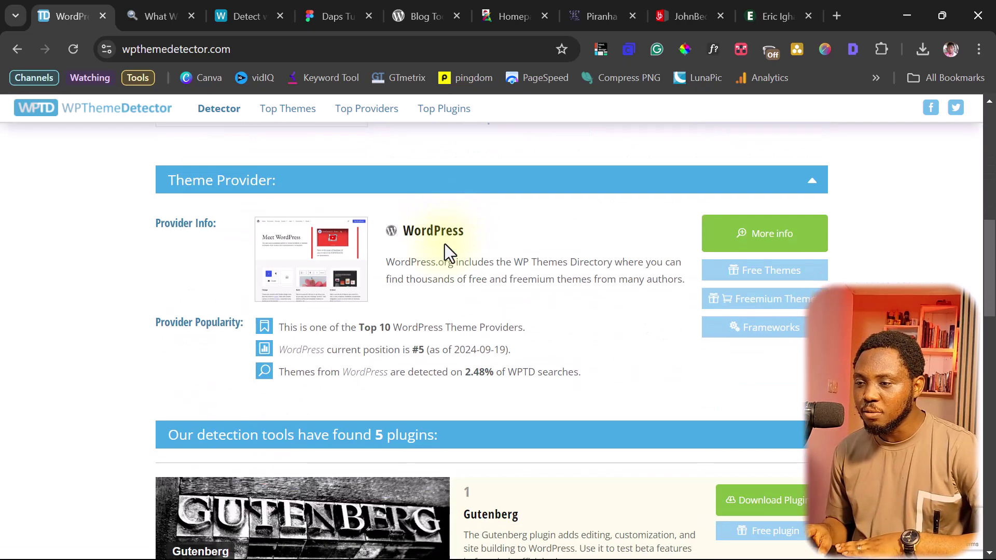
scroll(444, 244, down, 3)
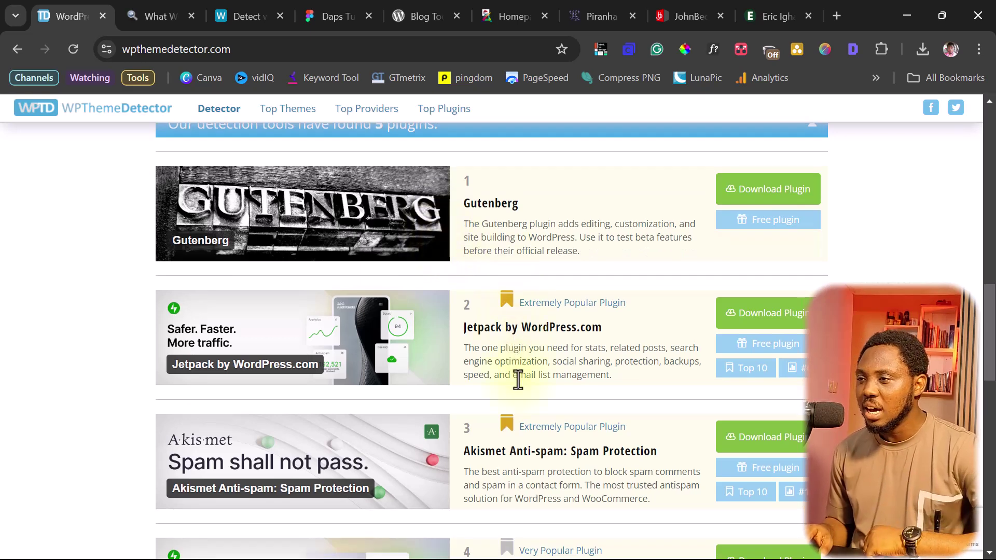
click(496, 13)
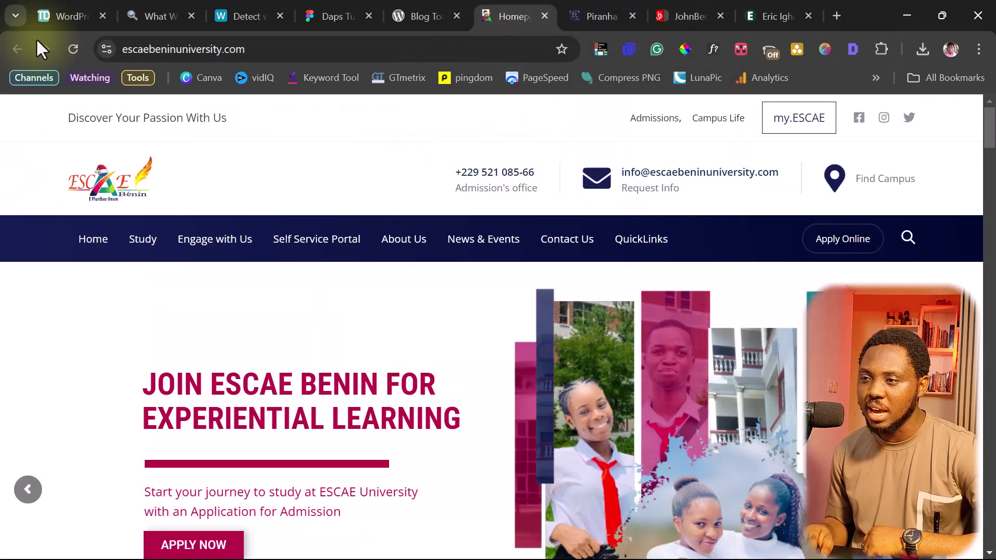
Copy the ESCAE Benin university site's address from the address bar
click(259, 48)
key(ctrl+c)
right_click(182, 44)
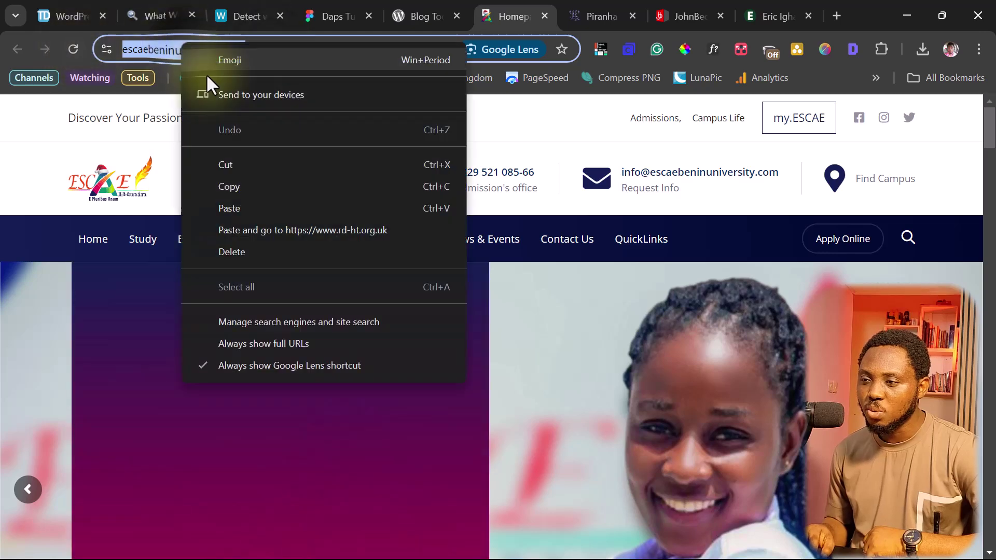
click(229, 185)
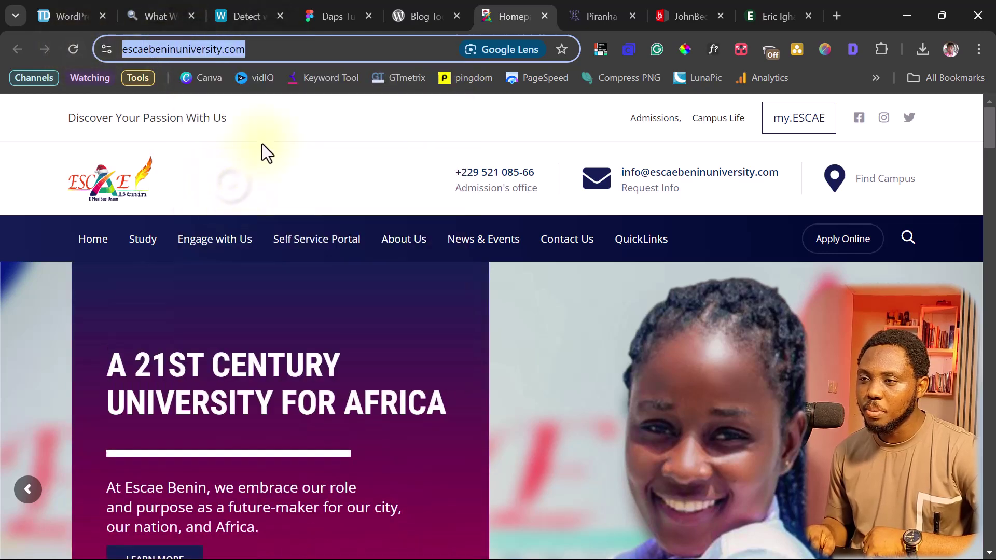
Paste the university address into What WordPress Theme Is That and run the theme search
click(145, 17)
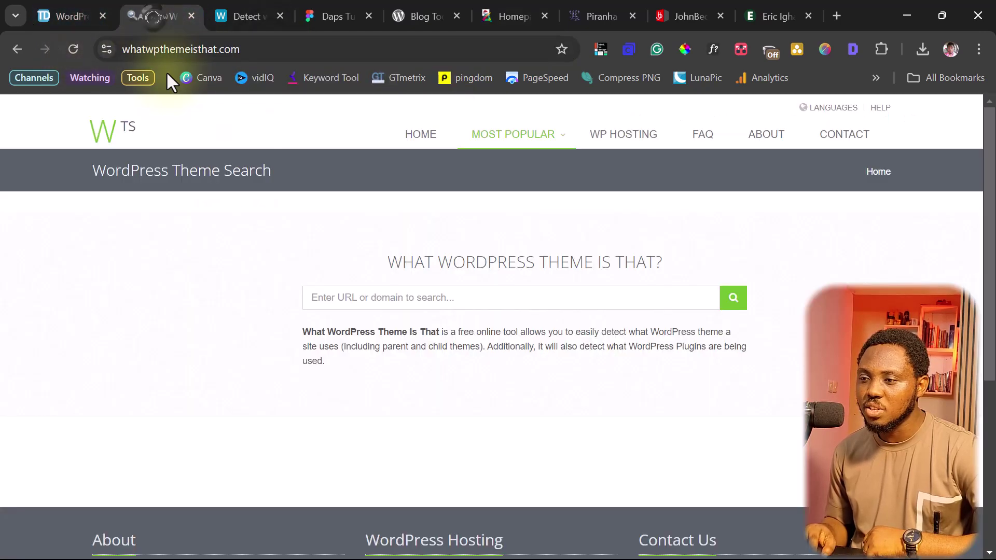
click(340, 297)
key(ctrl+v)
key(Return)
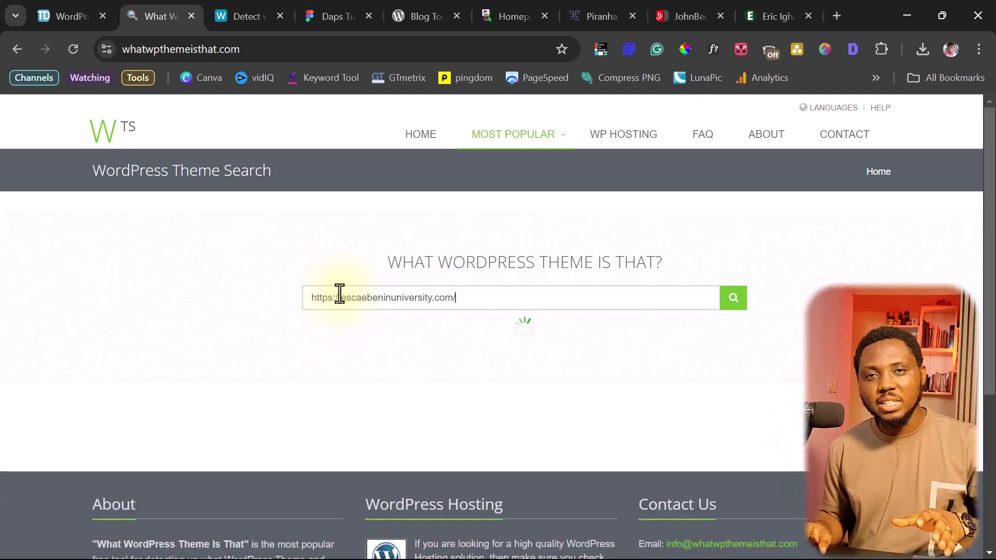
Run a WhatCMS detection on escaebeninuniversity.com
click(240, 16)
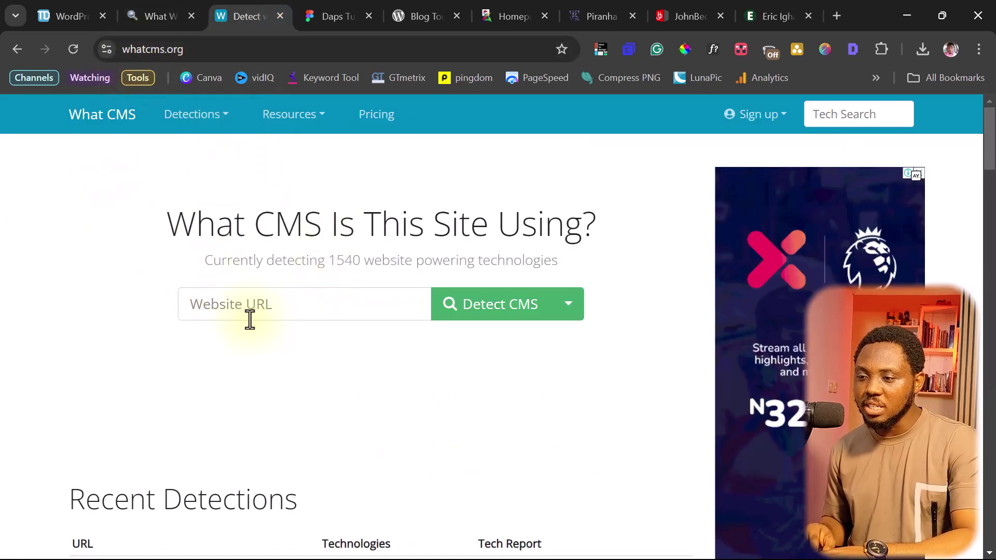
click(203, 300)
key(ctrl+v)
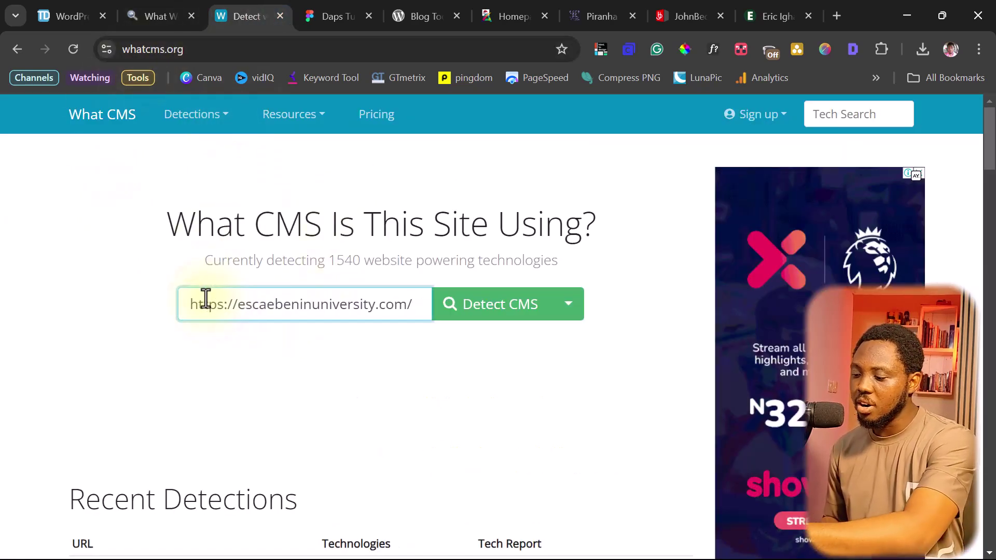
key(Return)
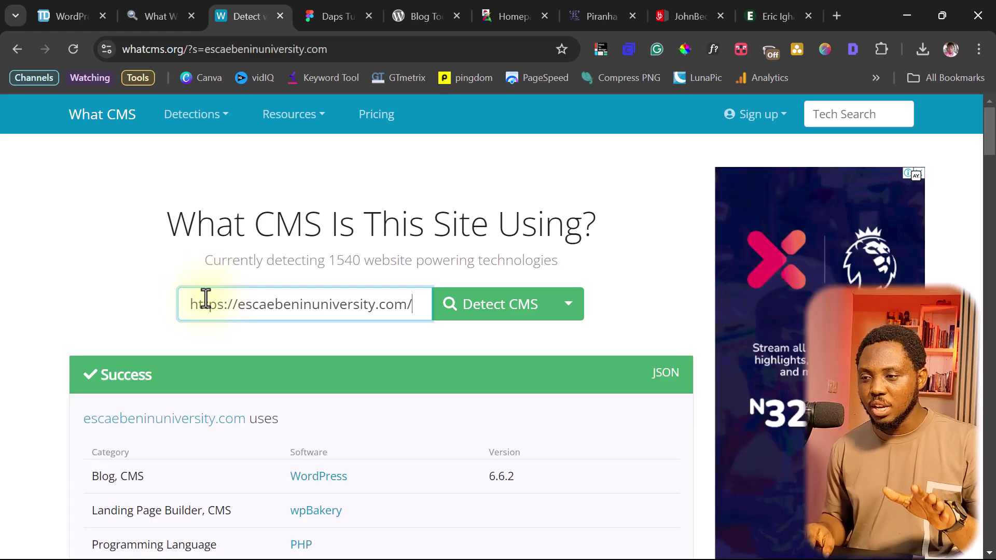
Review the WhatCMS results (WordPress 6.6.2, wpBakery), then return to the Ave theme lookup
scroll(171, 311, down, 3)
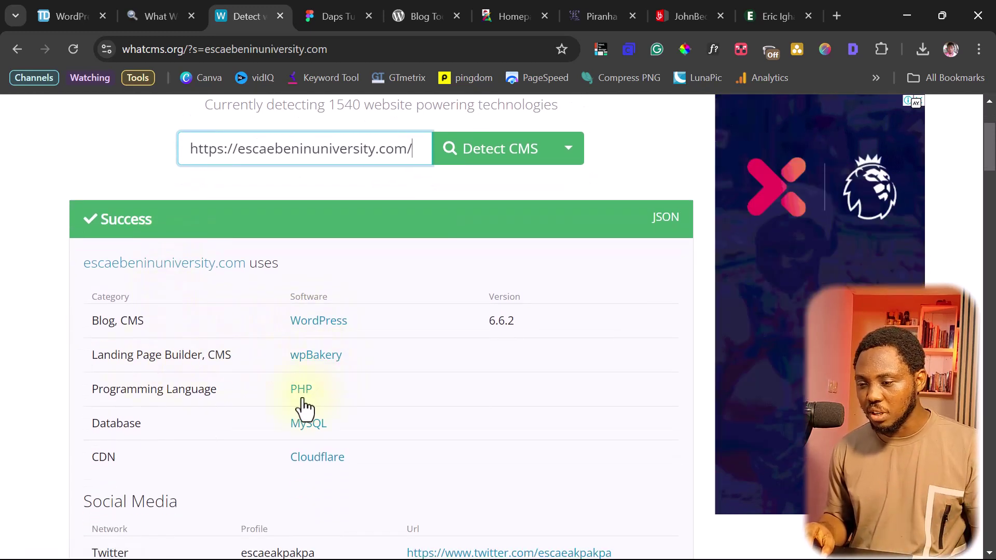
scroll(305, 410, down, 2)
scroll(299, 405, down, 4)
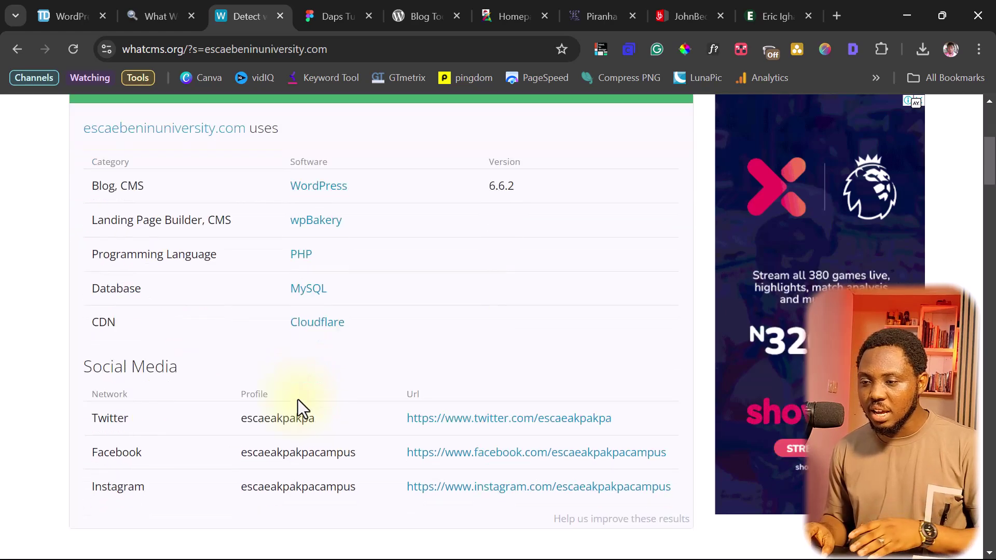
scroll(294, 223, down, 6)
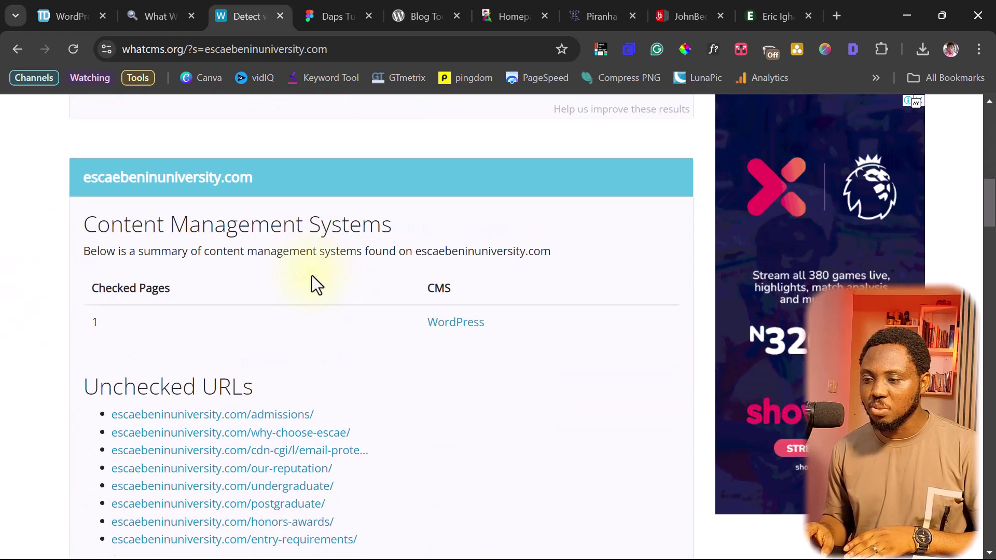
scroll(242, 244, up, 6)
scroll(241, 244, up, 6)
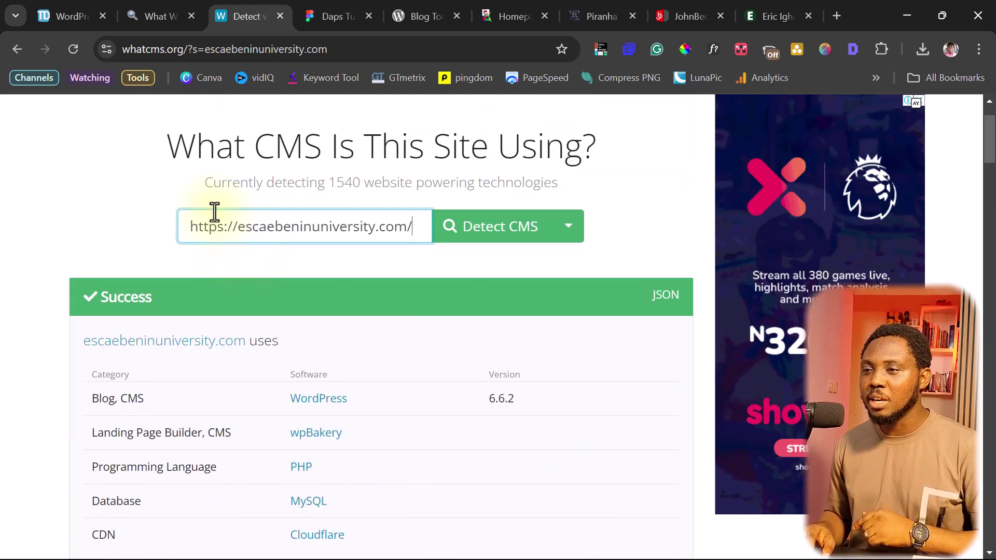
click(147, 7)
Scroll through the university site's results: Ave theme 2.8.10 by Liquid Themes and its plugins
scroll(310, 306, down, 1)
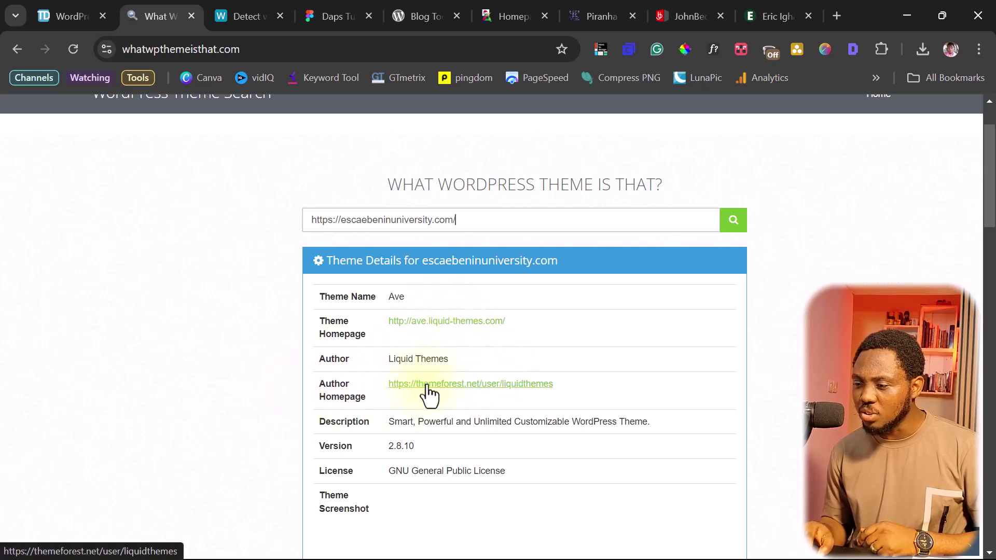
scroll(561, 350, down, 3)
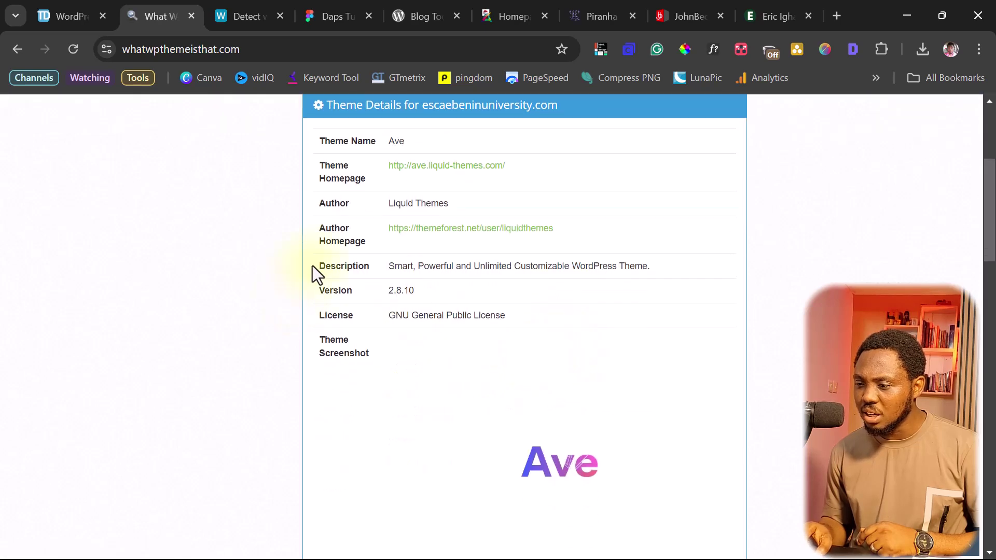
scroll(266, 305, down, 8)
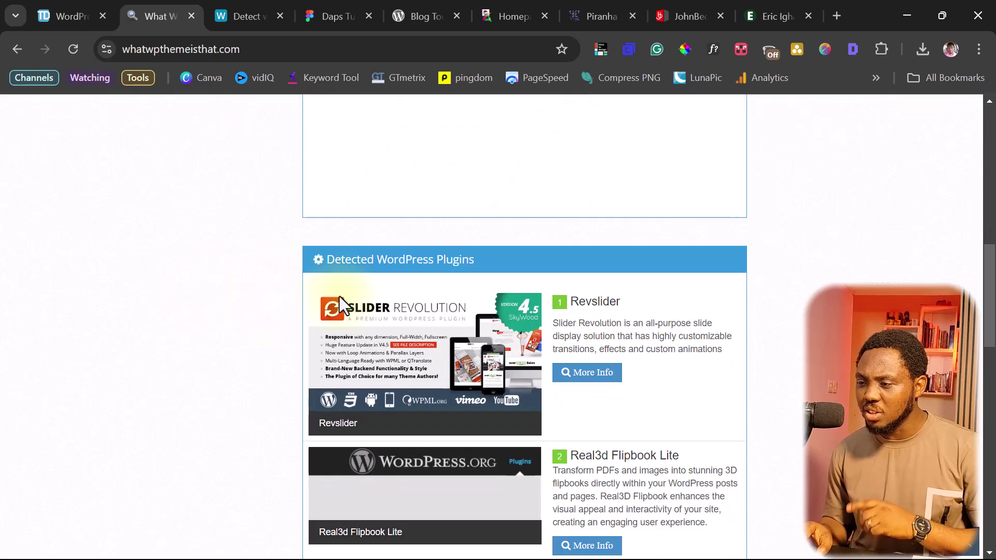
scroll(343, 296, down, 3)
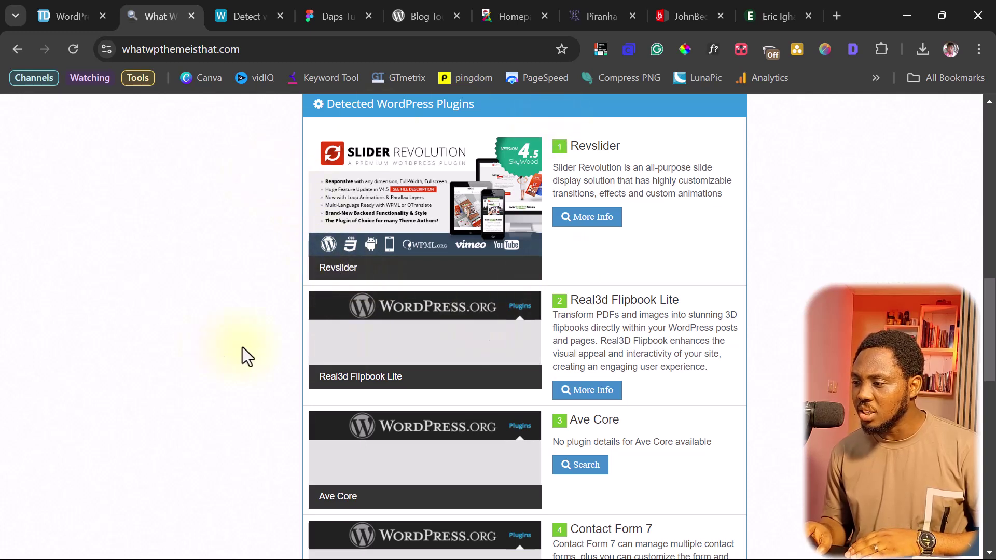
scroll(674, 305, down, 3)
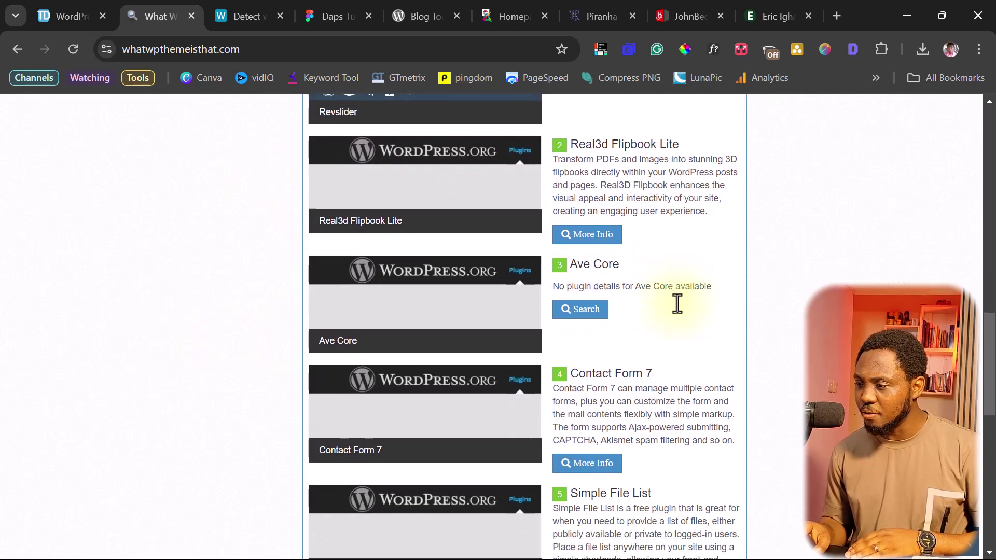
scroll(685, 321, down, 3)
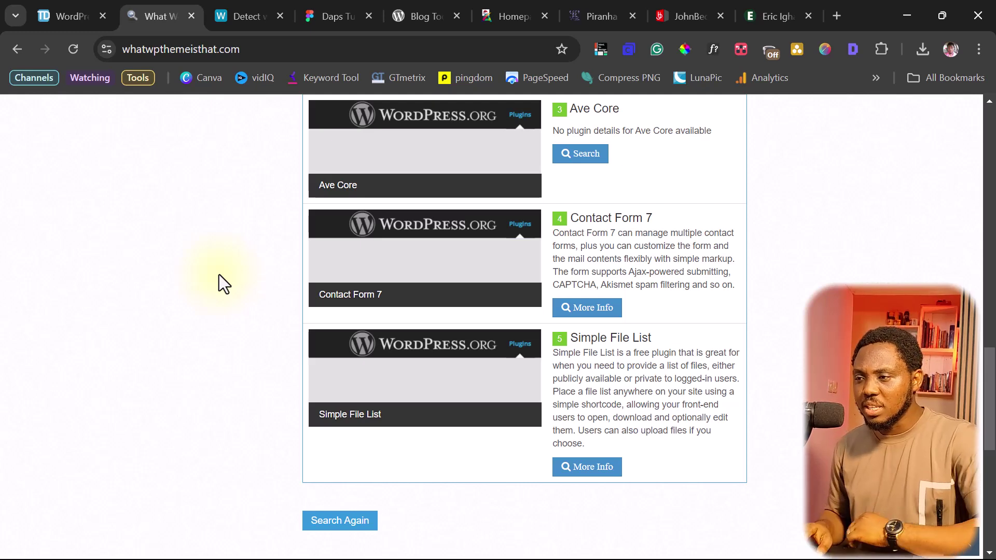
scroll(201, 270, up, 10)
scroll(203, 271, up, 8)
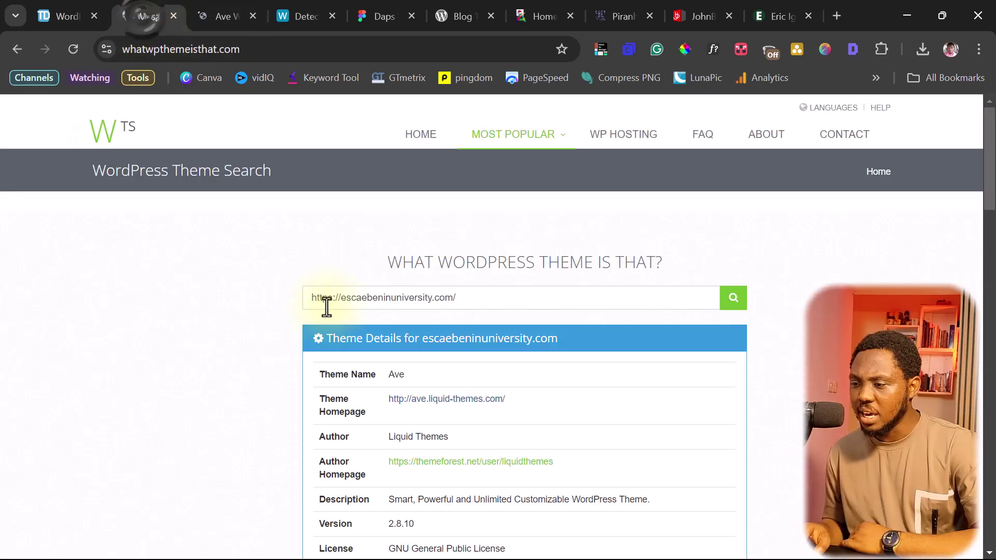
scroll(528, 360, down, 1)
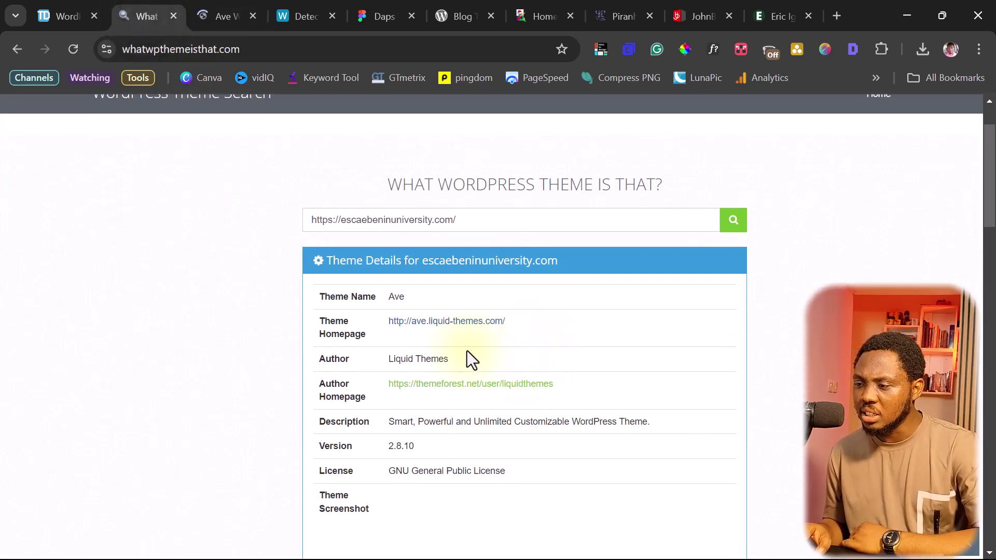
Open the author's ThemeForest page and LiquidThemes portfolio, scrolling down to the $39 Ave listing
click(463, 384)
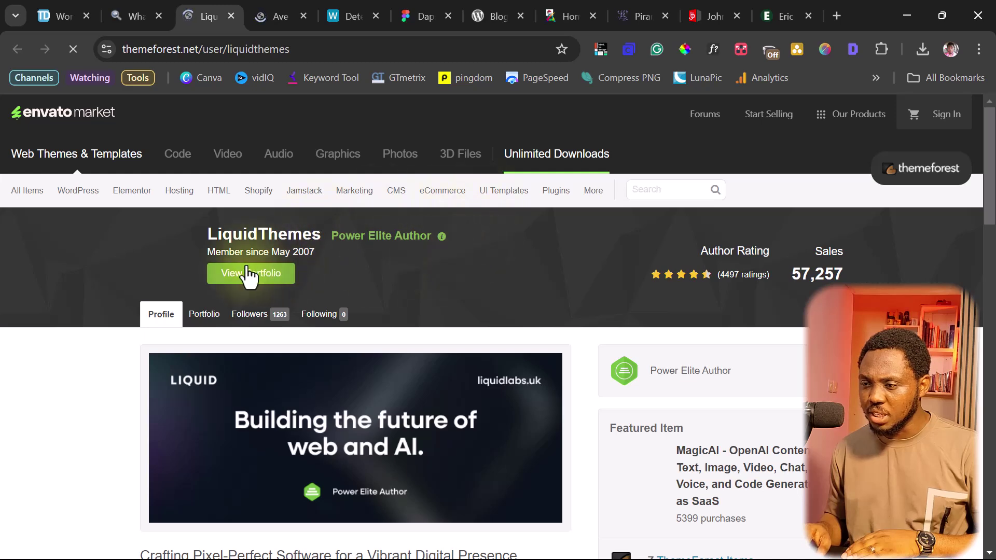
click(245, 279)
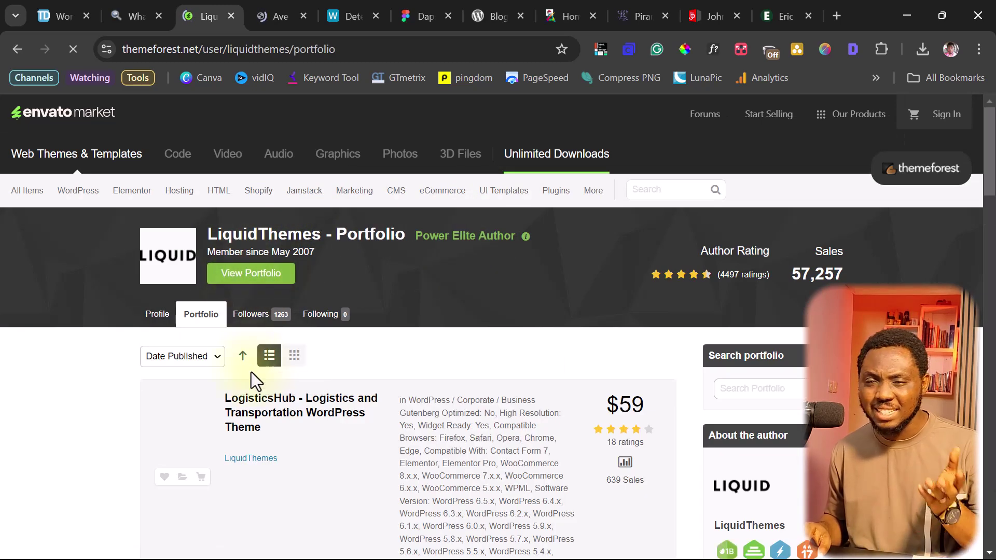
scroll(294, 394, down, 12)
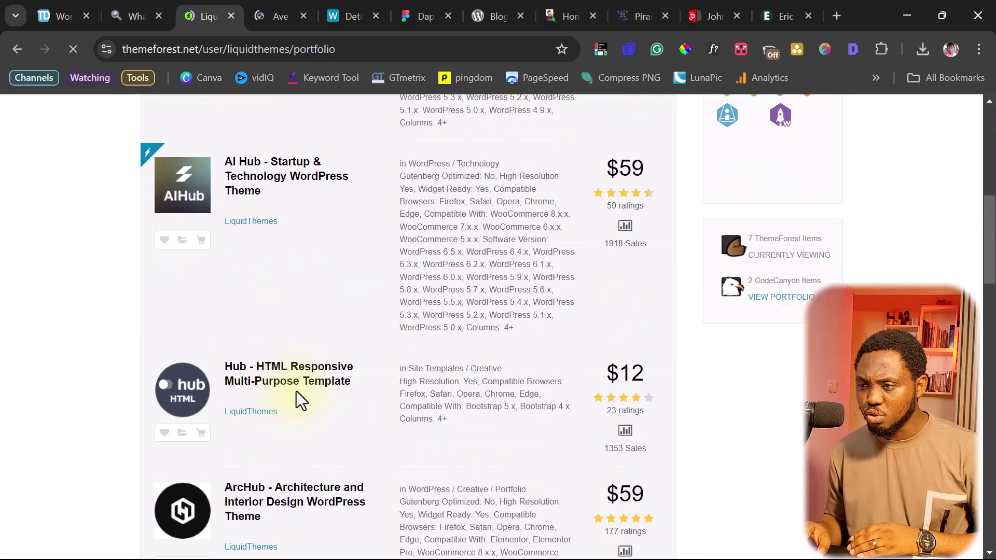
scroll(295, 395, down, 8)
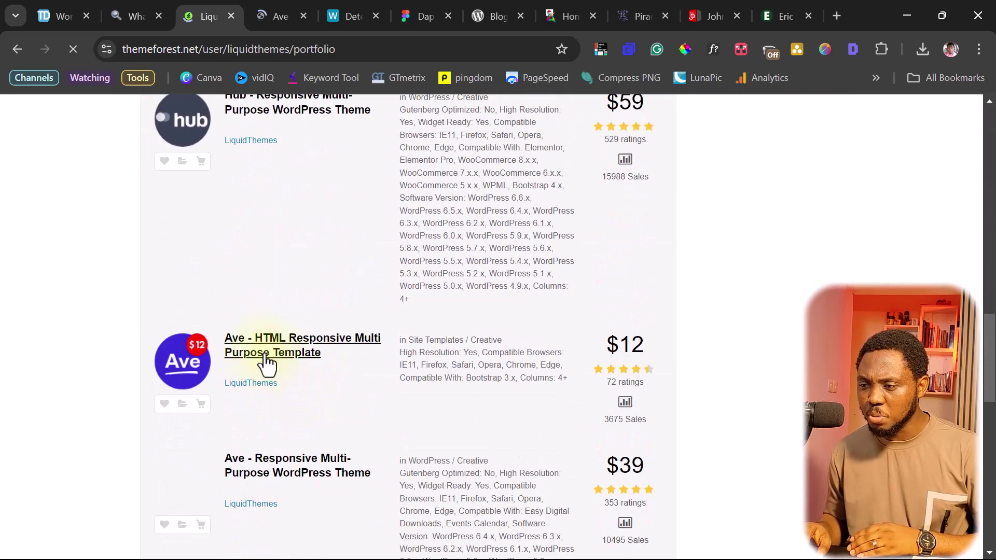
mouse_move(178, 349)
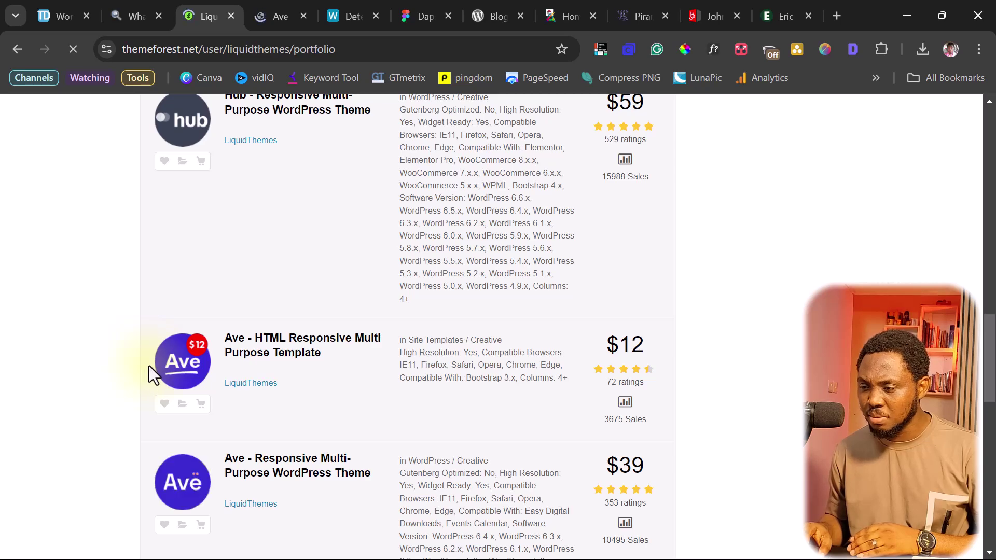
scroll(149, 369, down, 3)
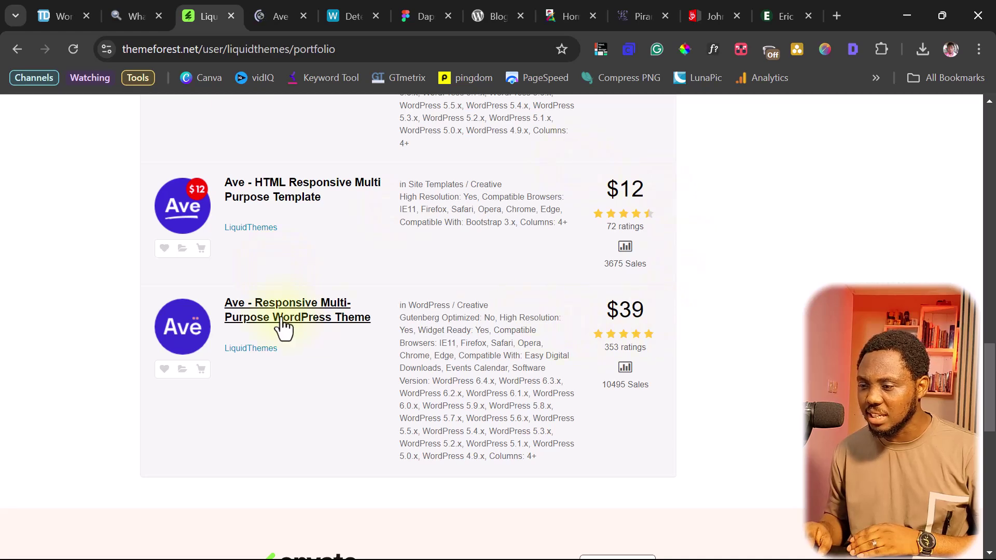
Look over the Ave item page and its $39 Regular License, then revisit the ESCAE Benin homepage
click(281, 325)
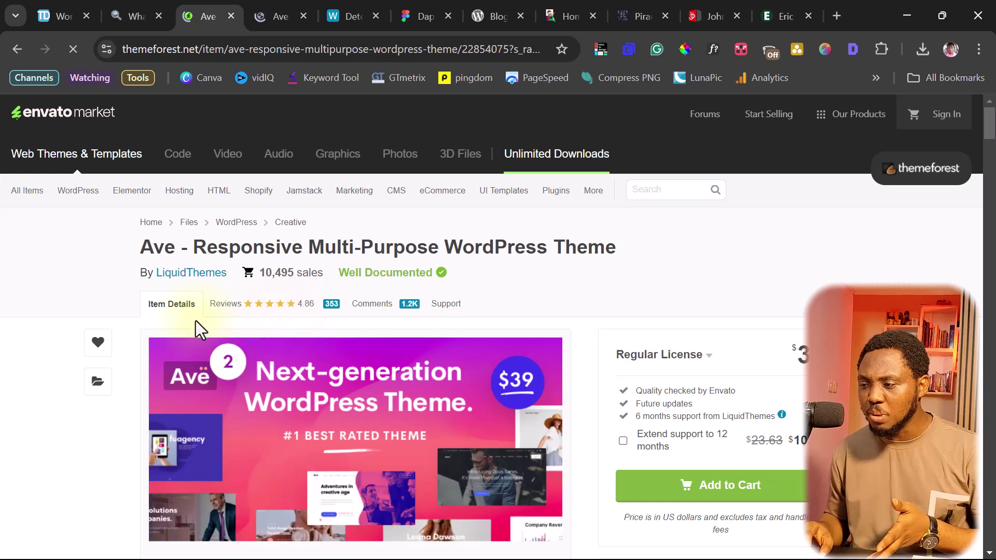
scroll(196, 321, down, 3)
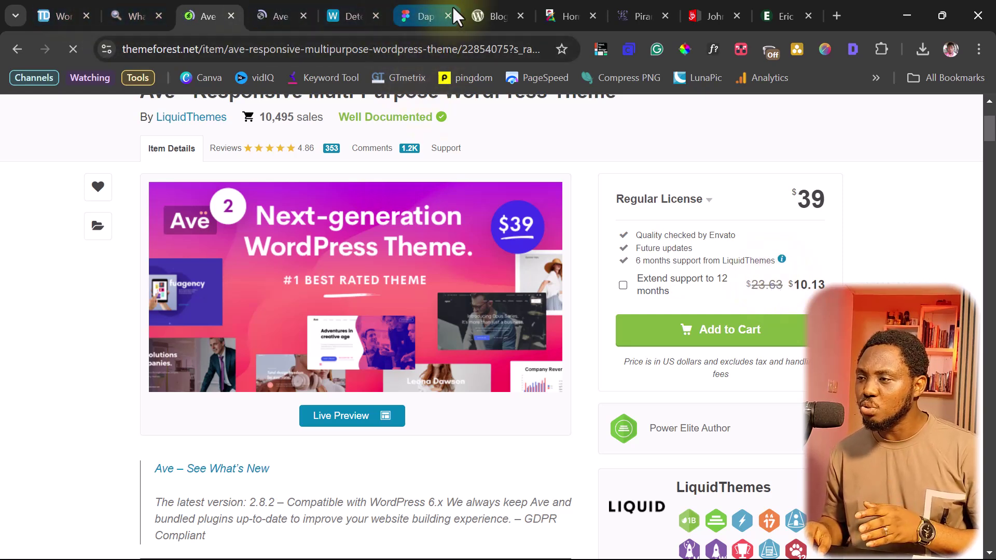
click(564, 10)
scroll(345, 212, down, 9)
scroll(341, 214, up, 6)
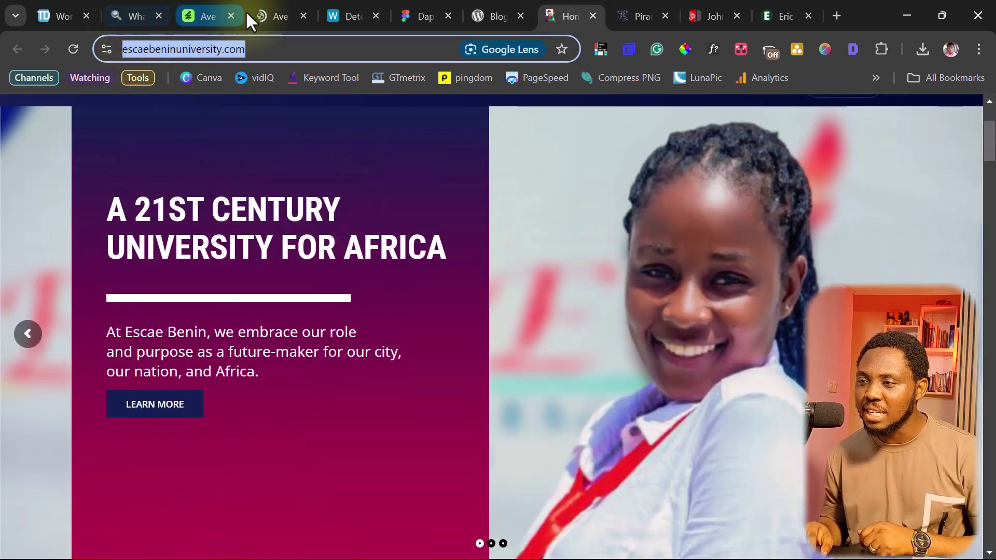
Browse the Ave demos on ave.liquid-themes.com, such as Original, Shop, Voguish and Opus
click(268, 16)
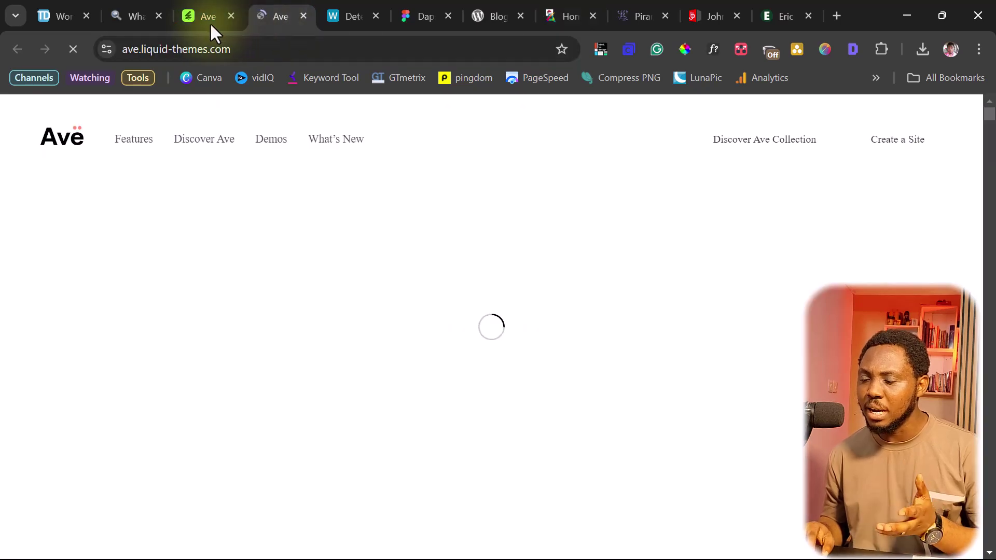
scroll(538, 280, down, 6)
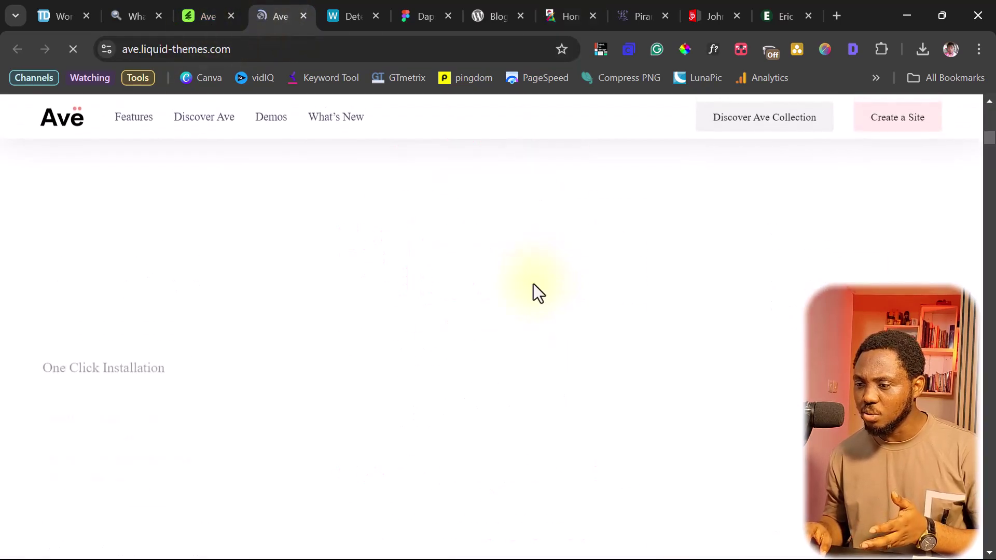
scroll(537, 292, down, 5)
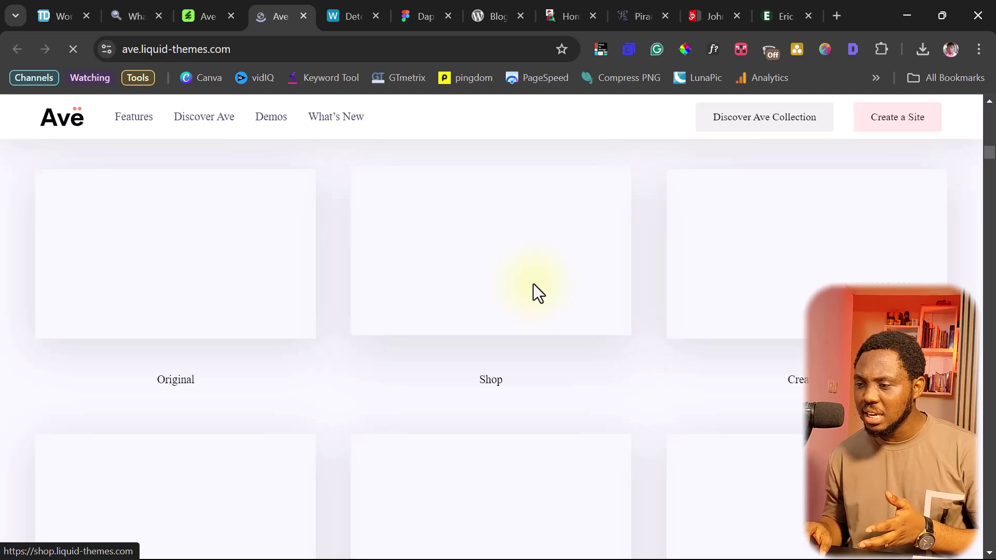
scroll(534, 306, down, 5)
scroll(535, 314, down, 10)
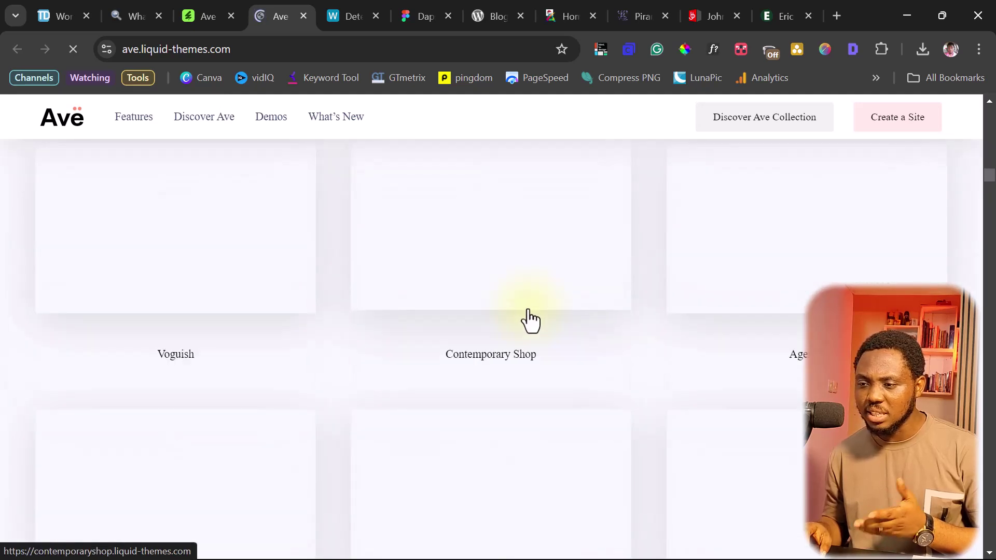
scroll(529, 320, up, 10)
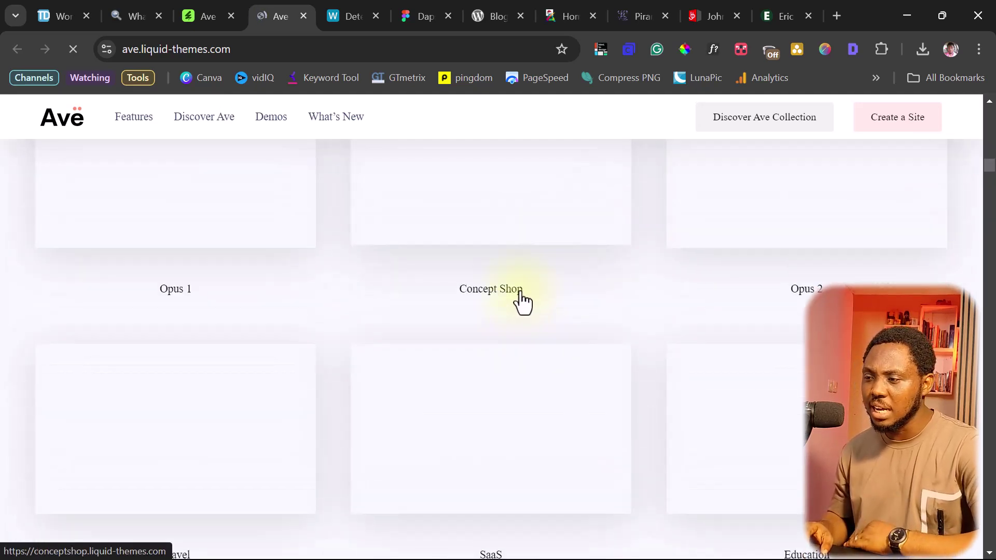
Read the ThemeForest Ave page: version 2.8.2, updated 6 December 2023, and '10 Reasons to Choose Ave'
click(201, 15)
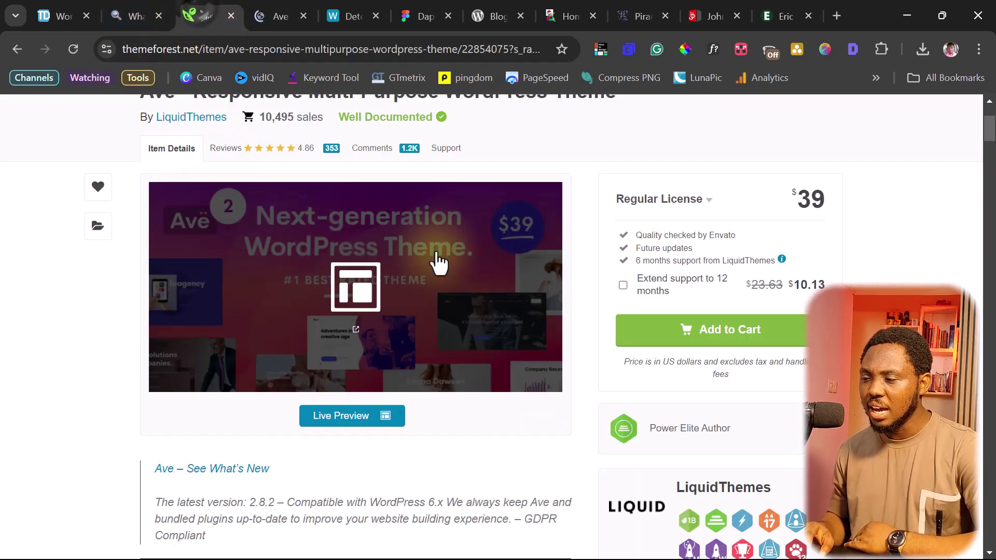
scroll(285, 276, down, 5)
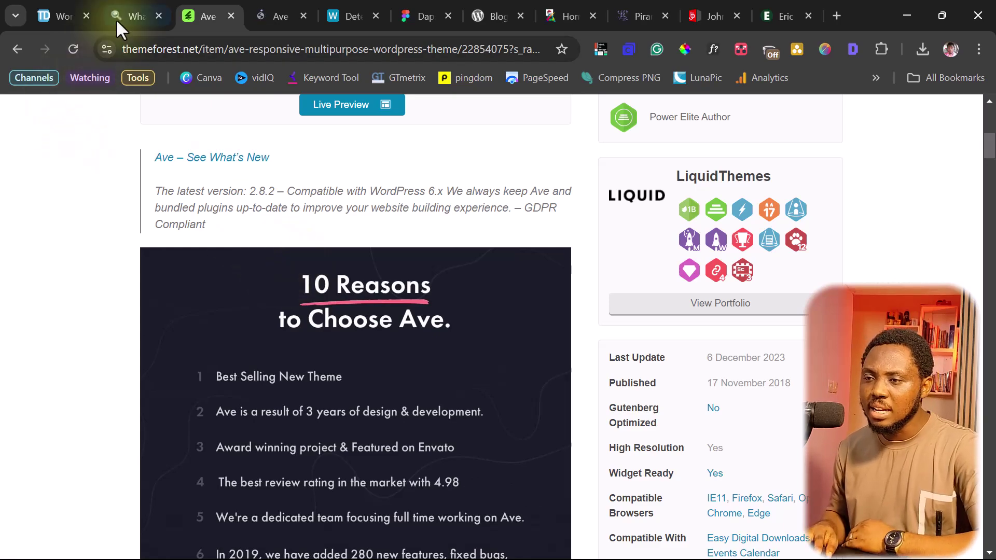
Scan elementor.com in WPThemeDetector, finding the 'elementor-website' theme and 4 plugins
click(61, 13)
scroll(227, 379, up, 15)
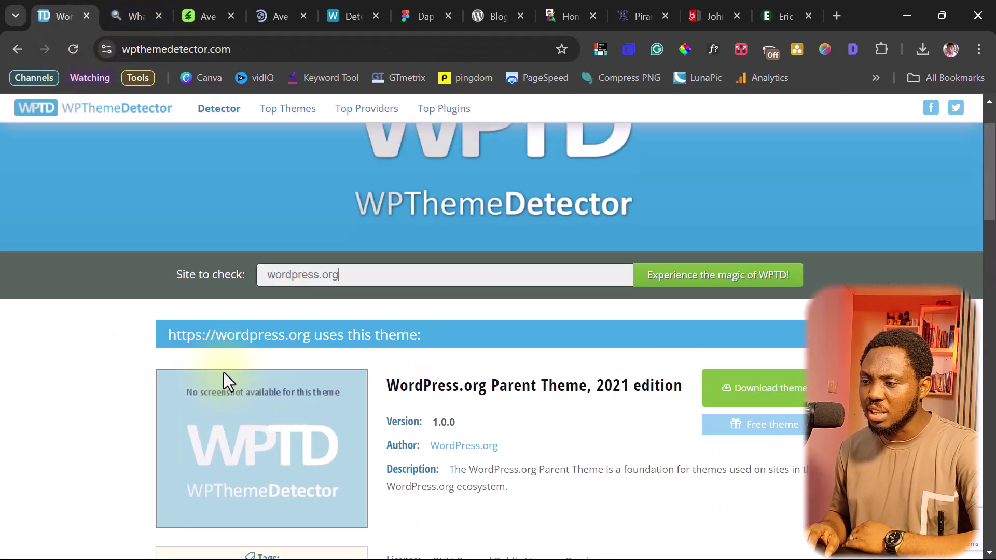
scroll(287, 315, down, 3)
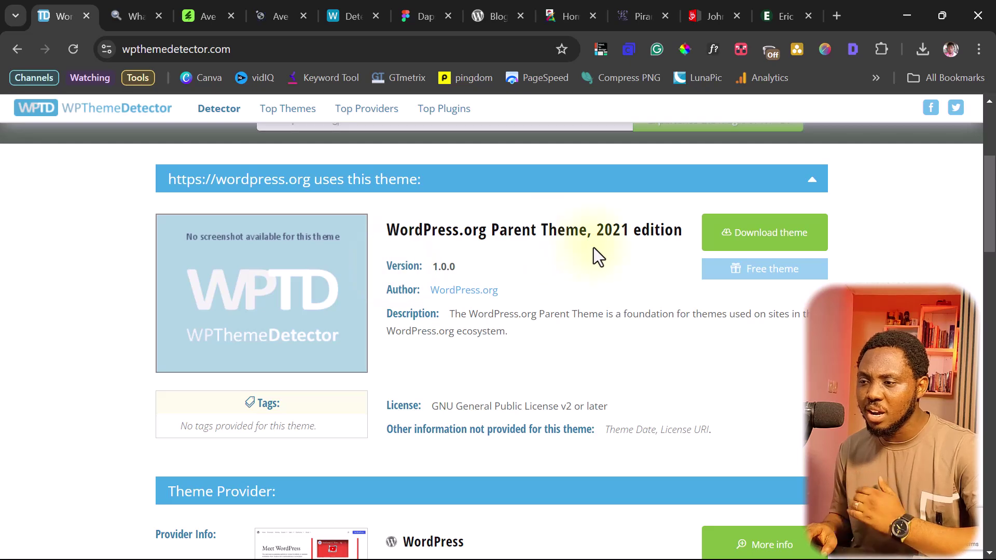
scroll(594, 247, up, 3)
drag(339, 276, 151, 284)
text(elementor)
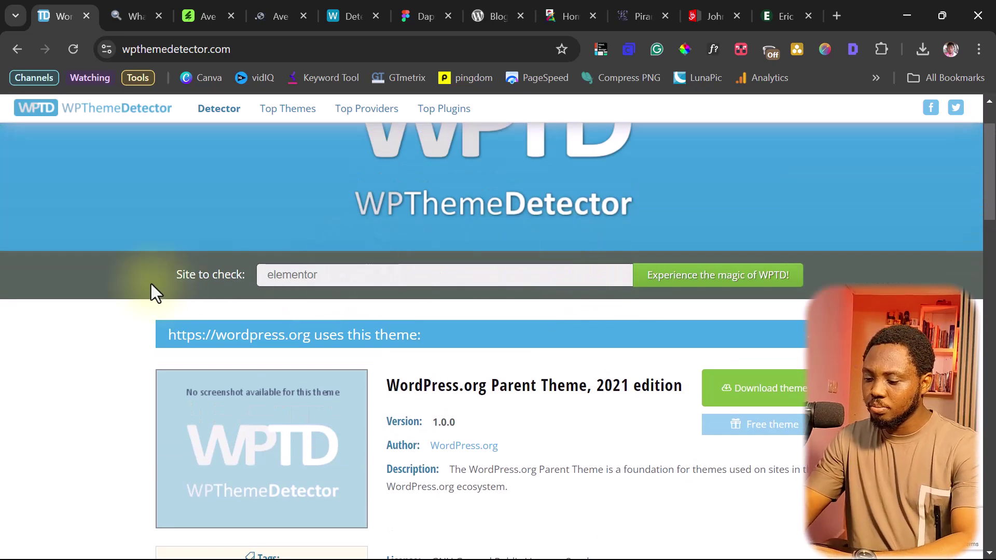
text(.com)
key(Return)
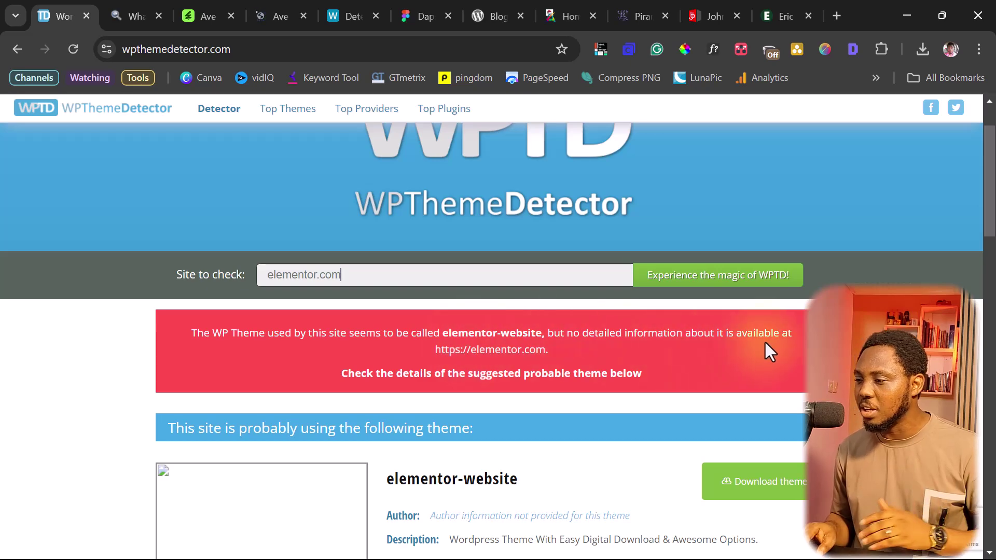
scroll(766, 344, down, 5)
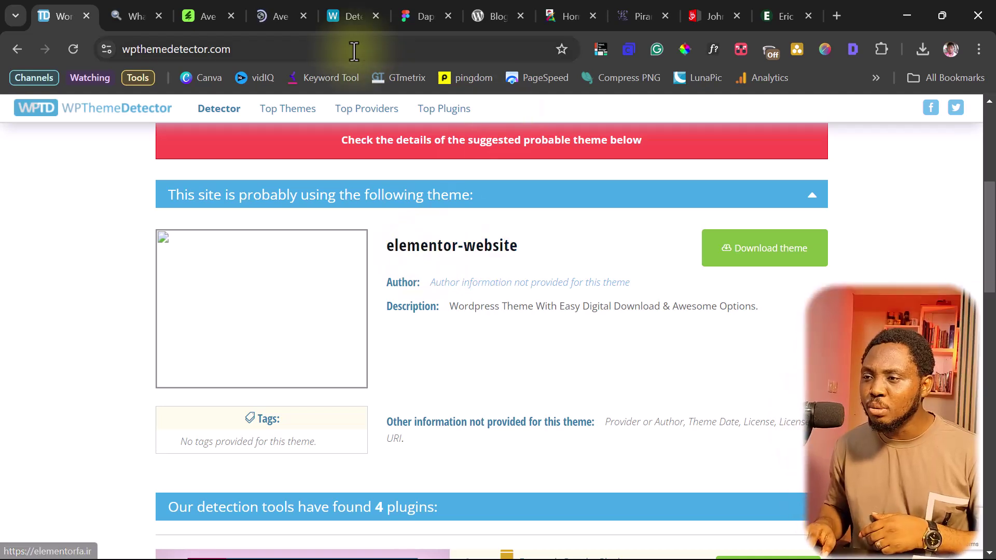
Switch to the third Chrome tab with the Ave WordPress theme on ThemeForest
click(193, 12)
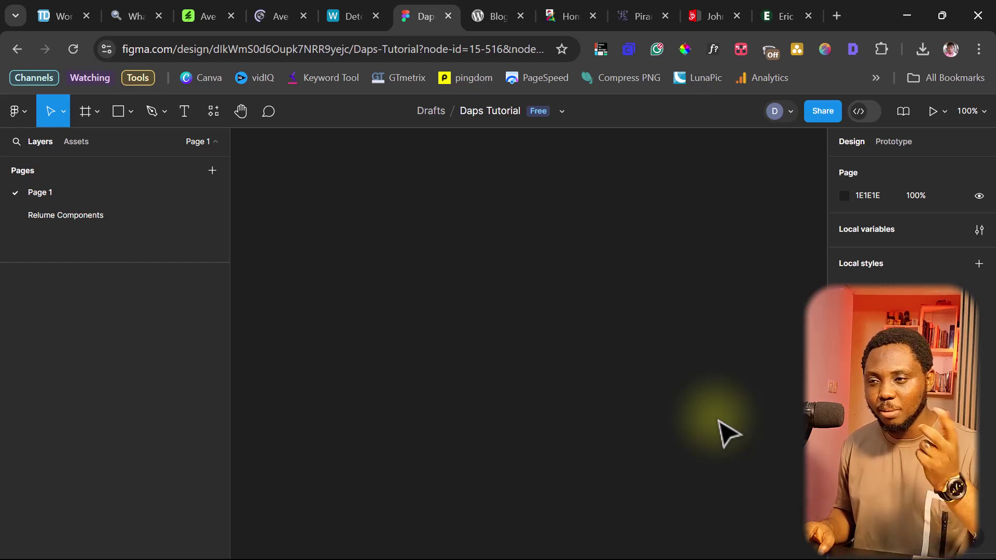
Launch the html.to.design plugin from the Plugins menu and move its panel toward the canvas centre
click(17, 110)
mouse_move(50, 305)
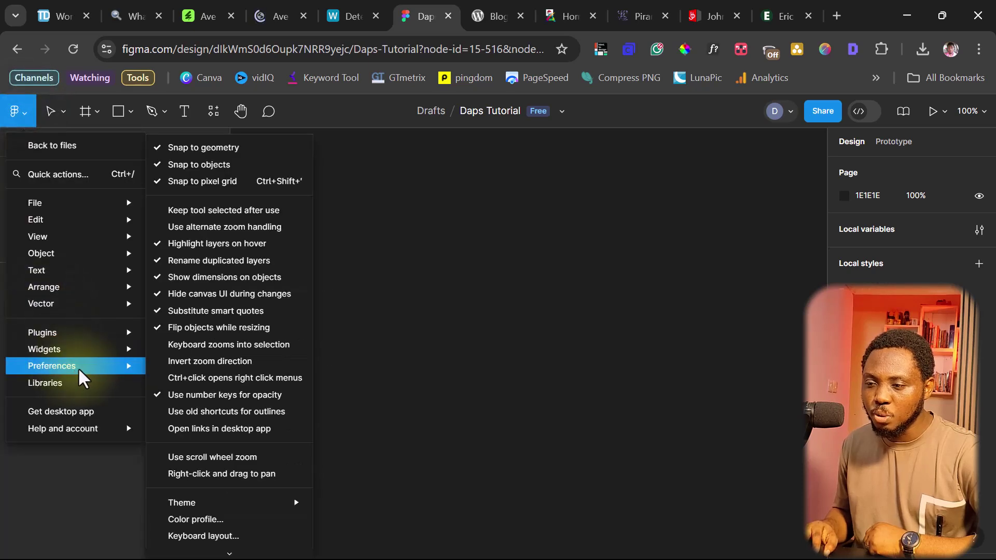
mouse_move(93, 330)
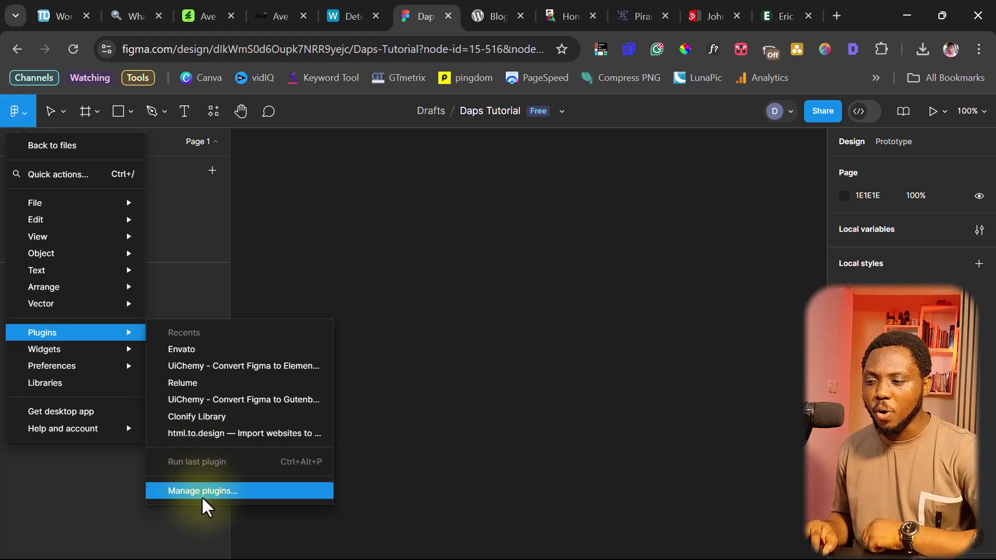
click(179, 434)
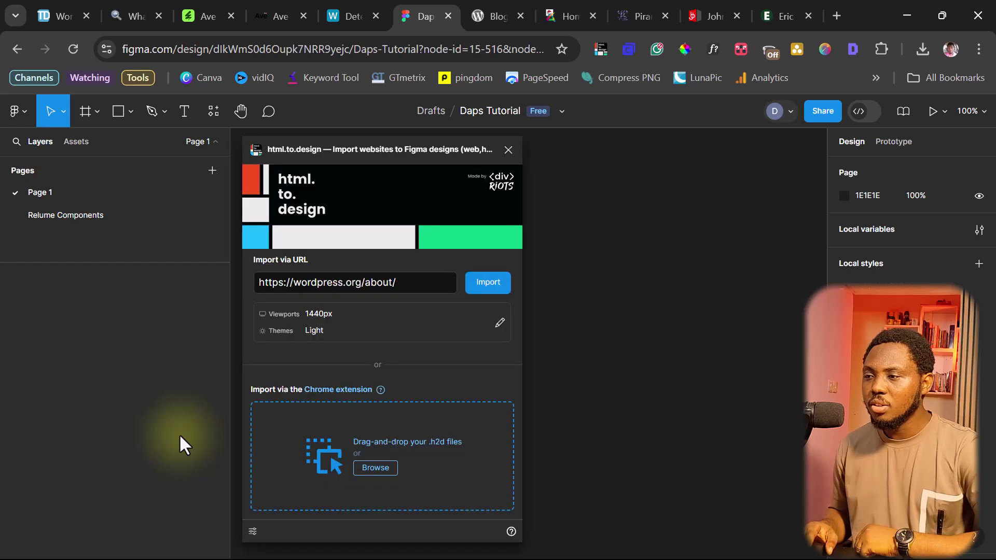
drag(370, 142, 477, 135)
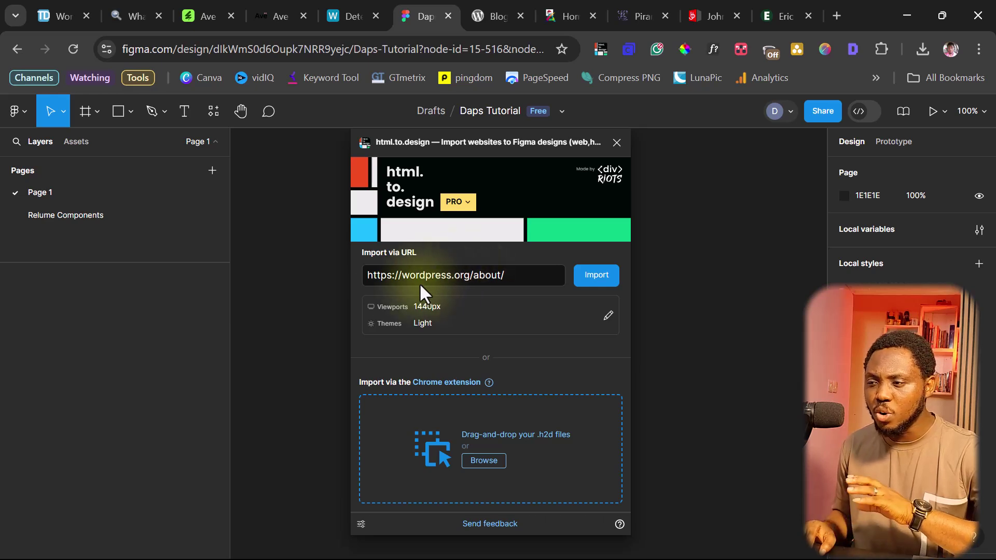
triple_click(513, 273)
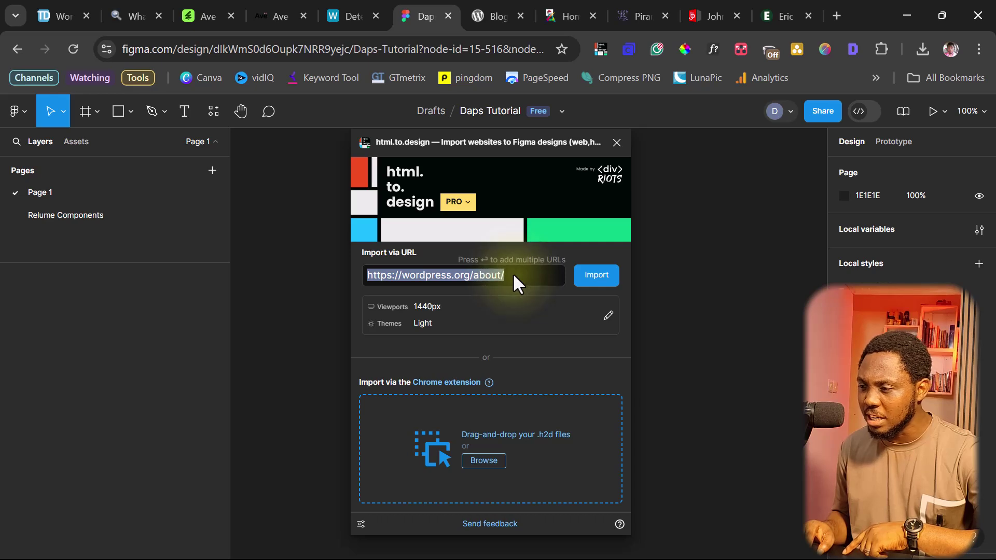
key(Right)
key(BackSpace)
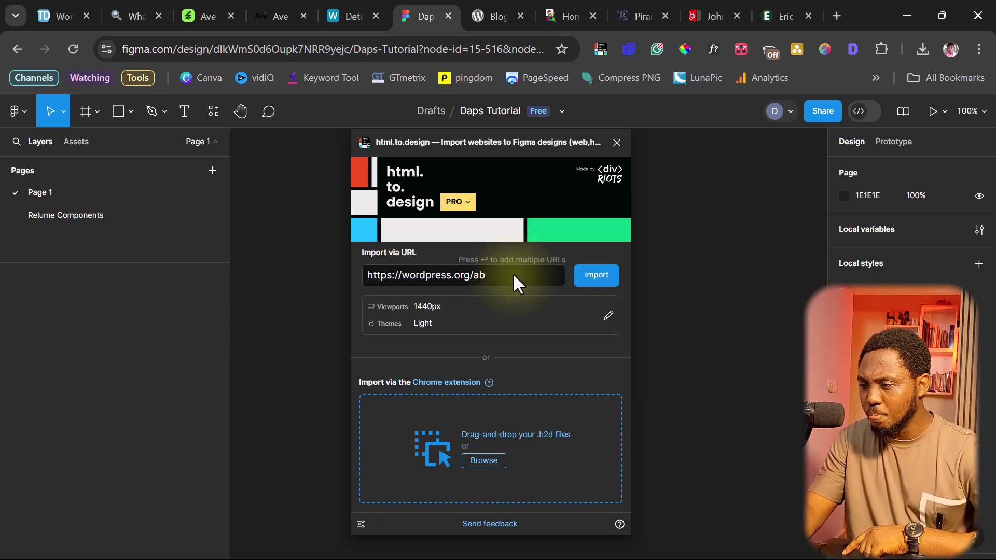
key(BackSpace)
key(BackSpace)
key(Return)
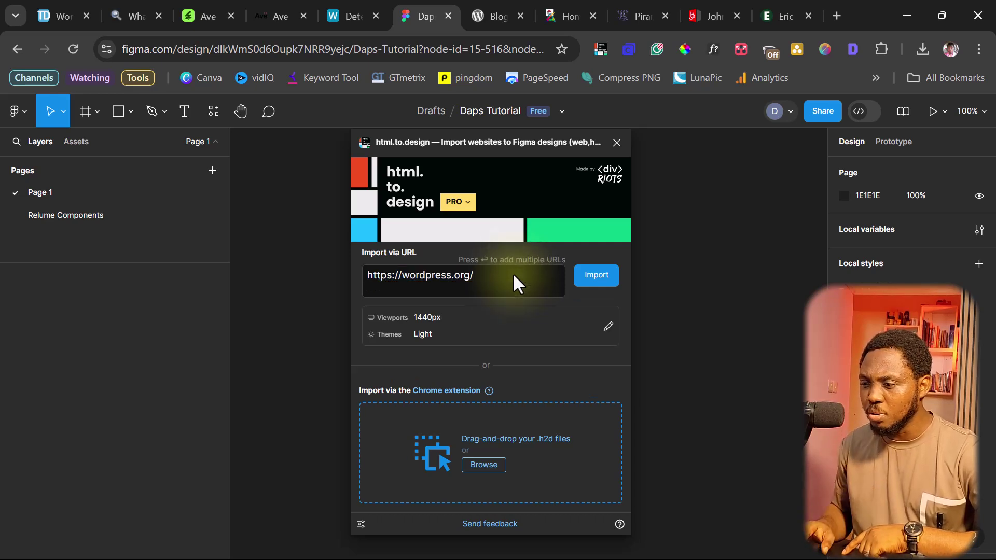
key(BackSpace)
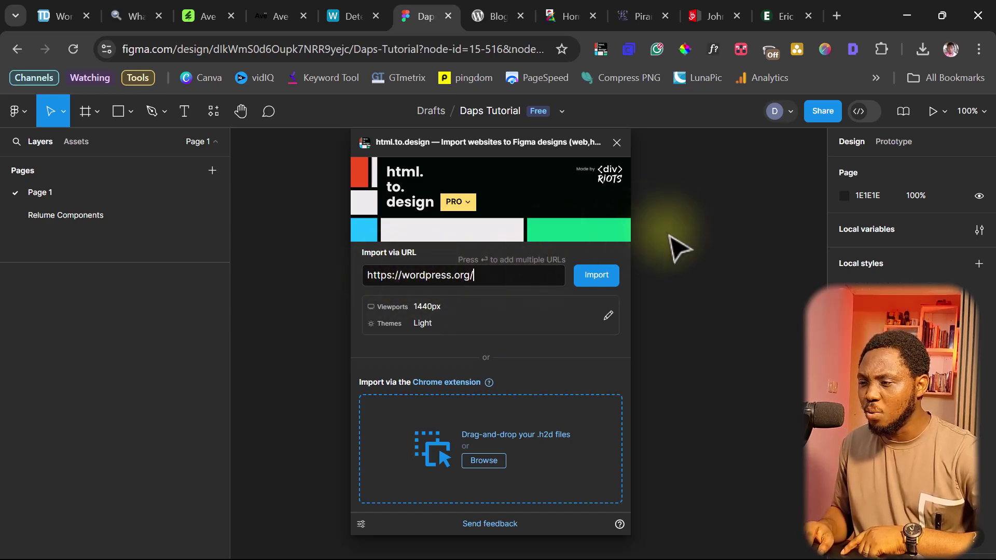
Add the 390 px mobile viewport alongside 1440 px for the import
click(609, 317)
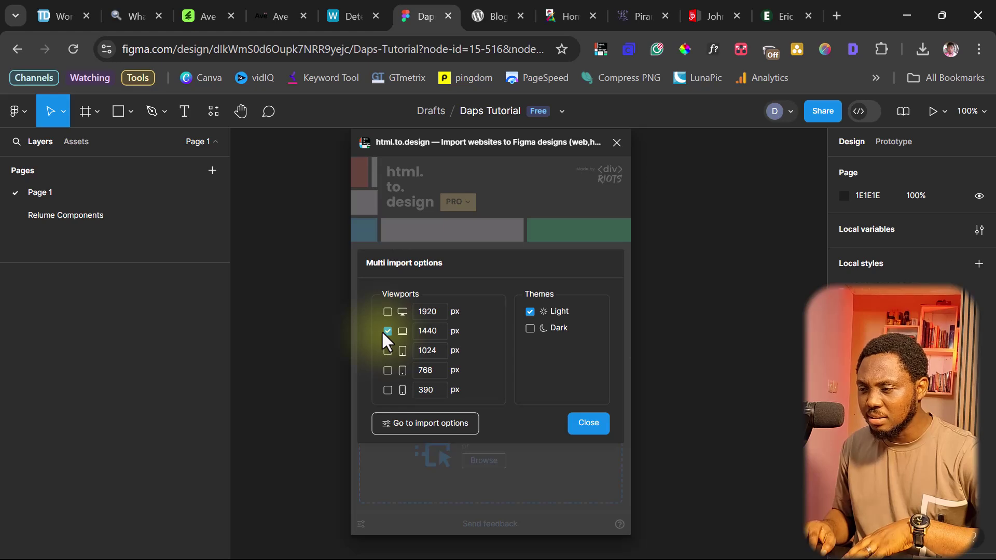
click(387, 390)
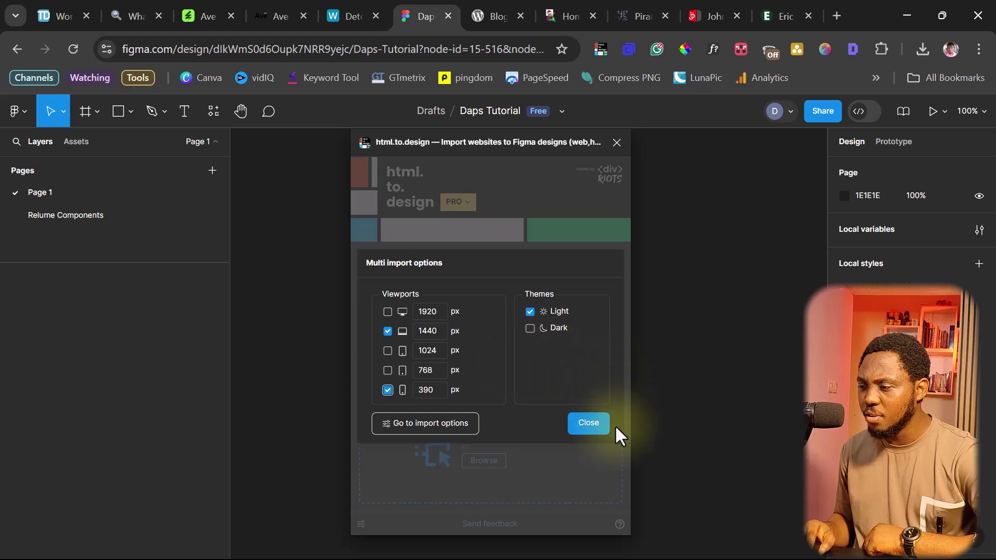
click(580, 423)
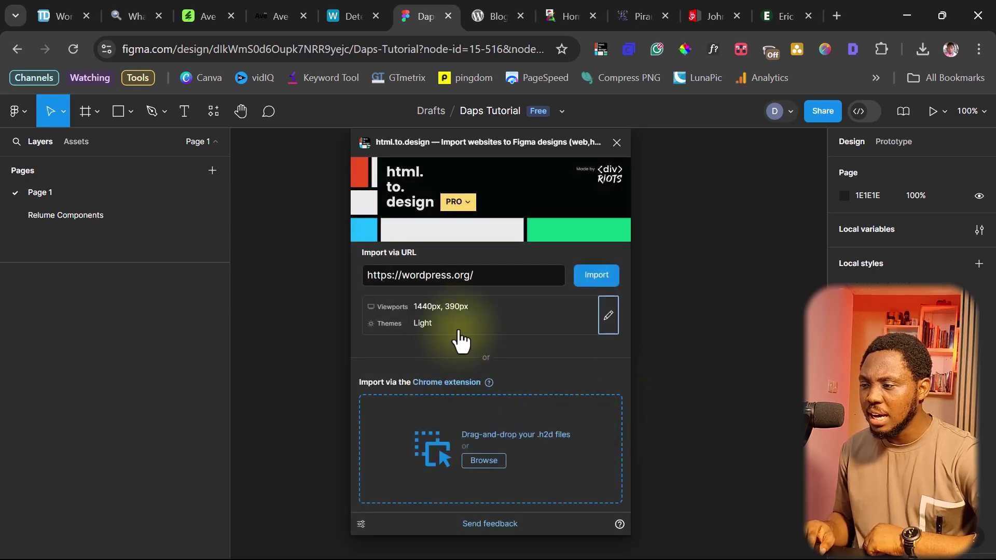
Import wordpress.org as page frames, then close html.to.design
click(598, 276)
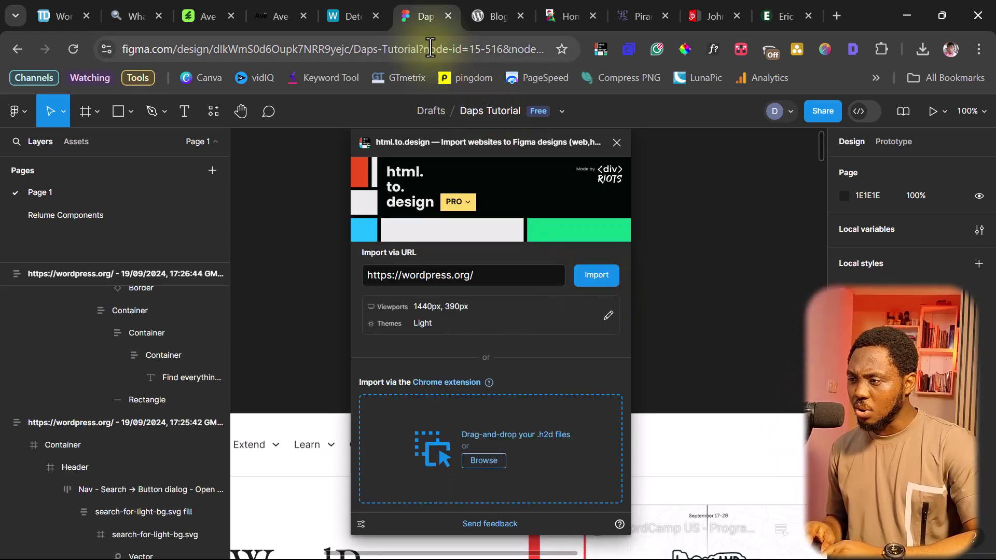
click(615, 143)
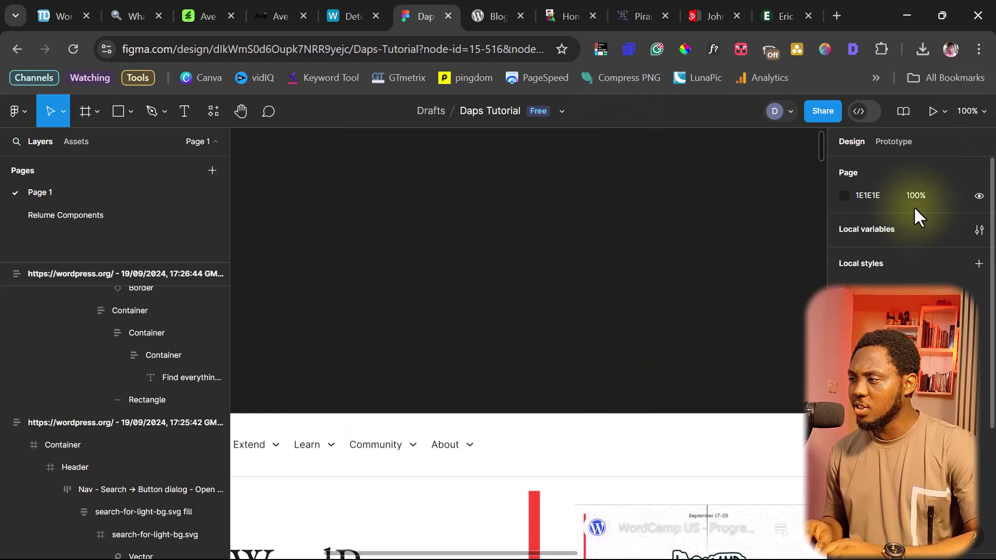
Zoom to fit the imported frames, zoom in, and scroll through both desktop and mobile pages
click(968, 111)
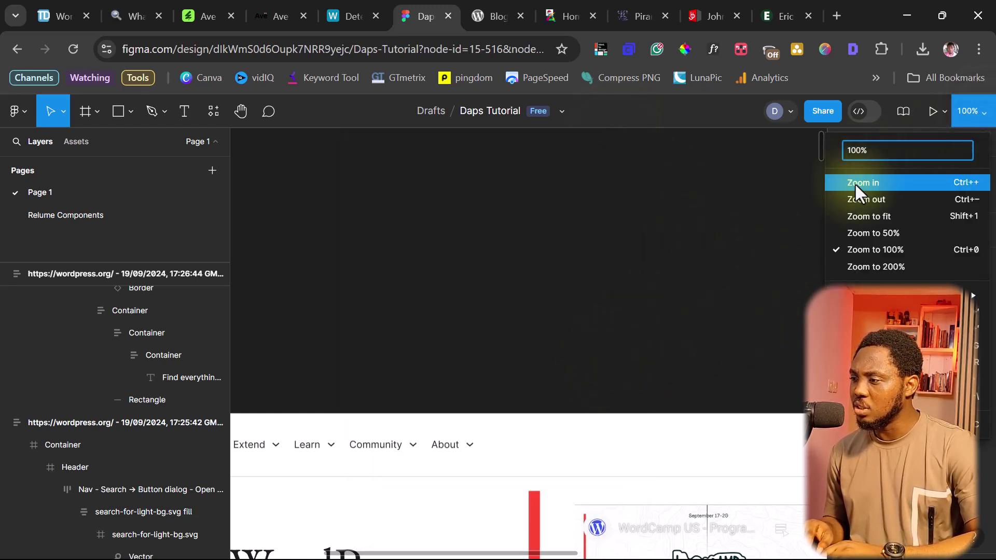
click(857, 216)
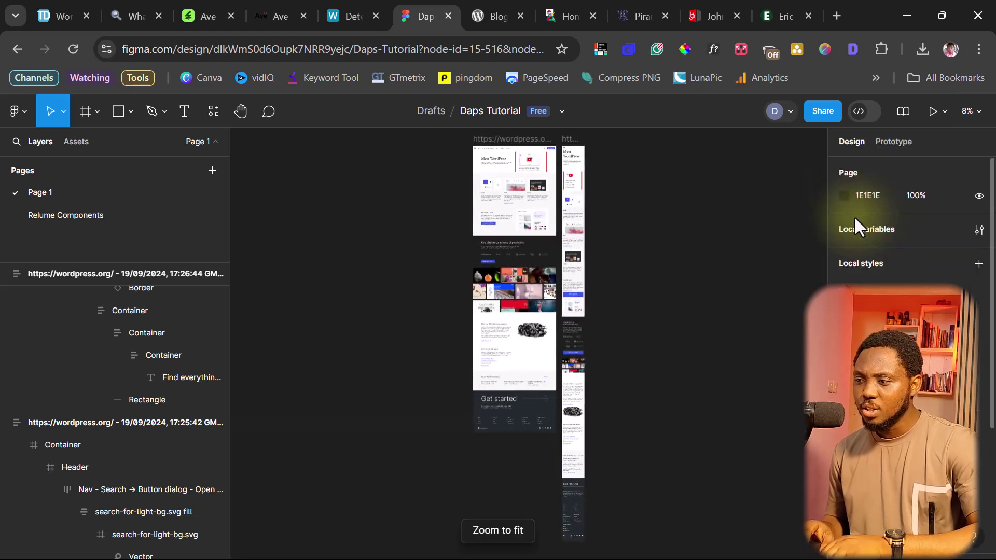
key(ctrl+equal)
key(ctrl+equal)
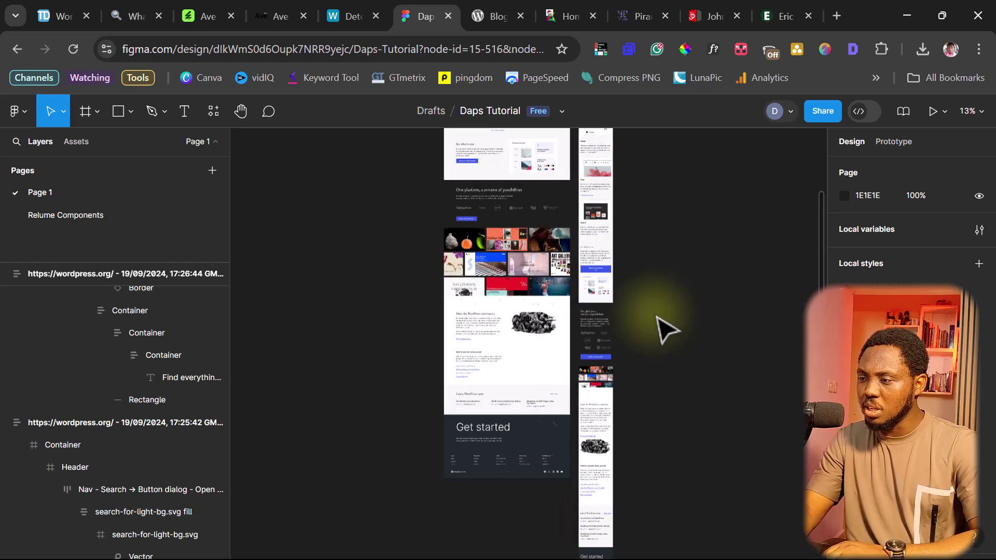
scroll(547, 347, up, 8)
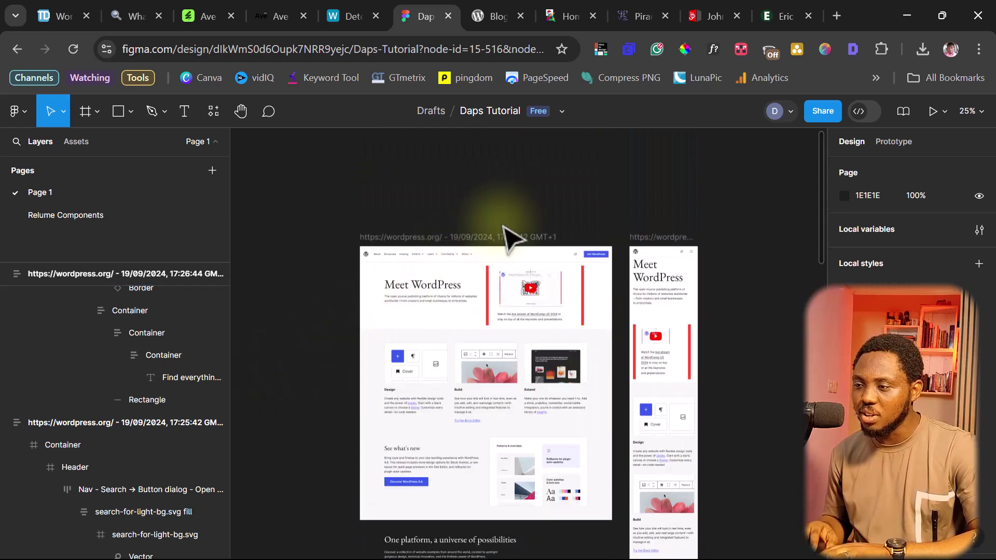
scroll(535, 215, down, 2)
scroll(535, 215, up, 2)
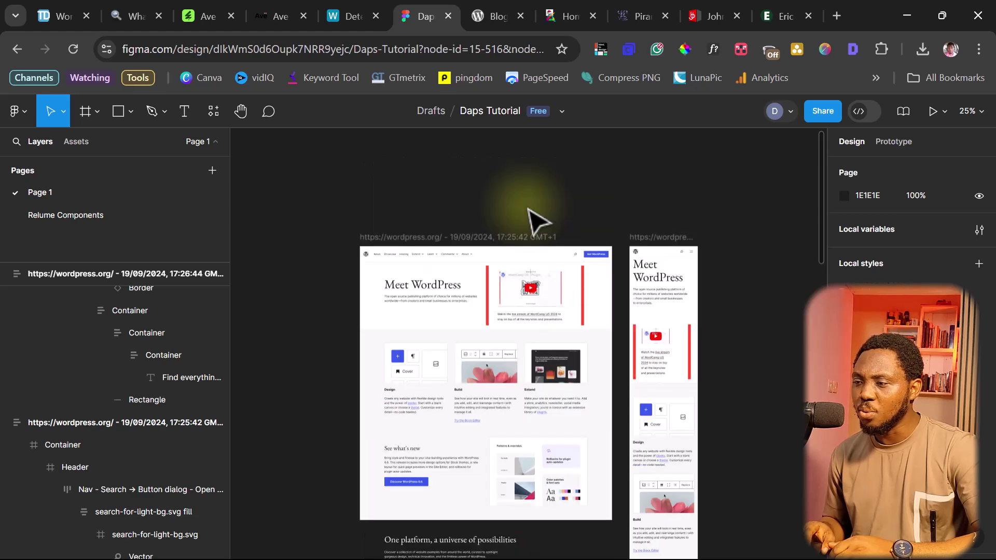
scroll(535, 218, down, 2)
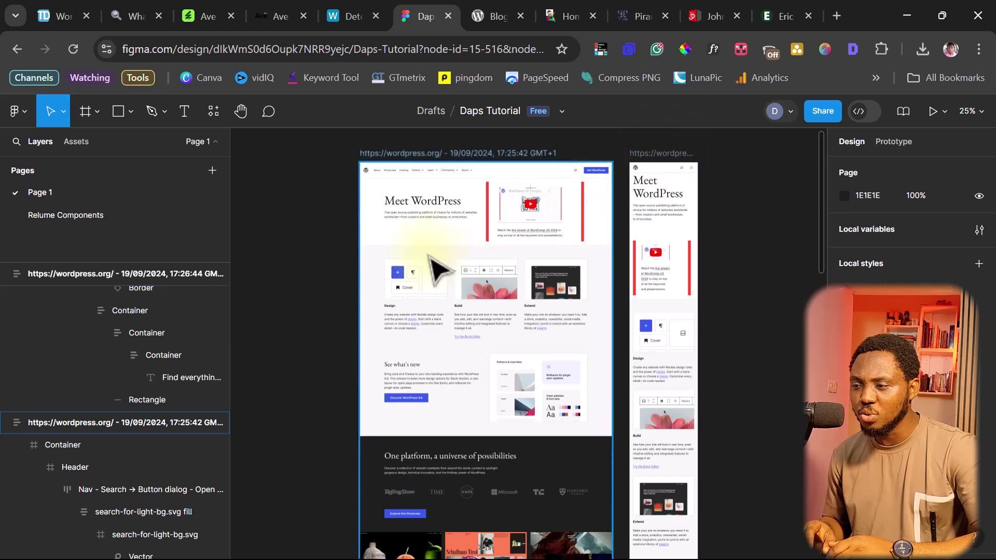
scroll(438, 281, down, 10)
scroll(441, 296, down, 6)
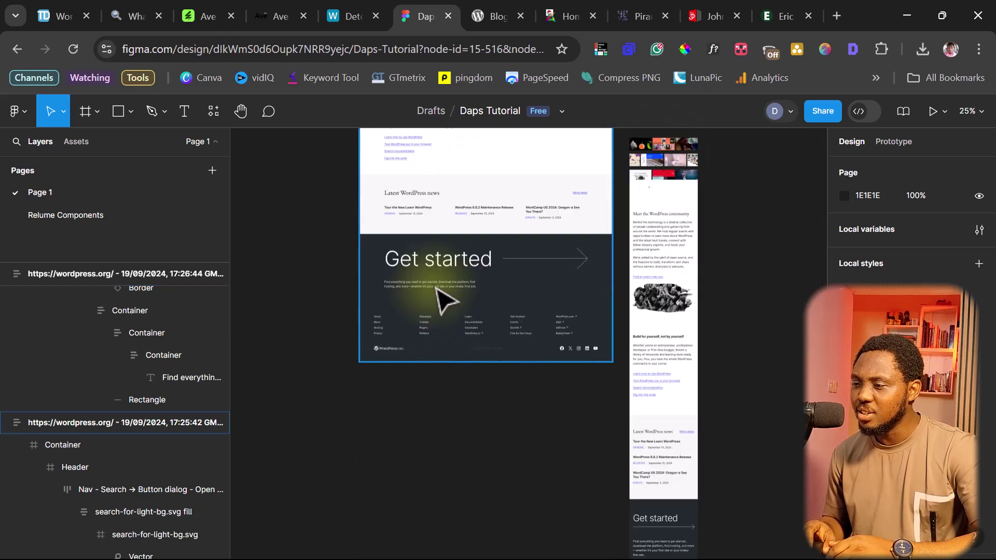
scroll(445, 300, down, 2)
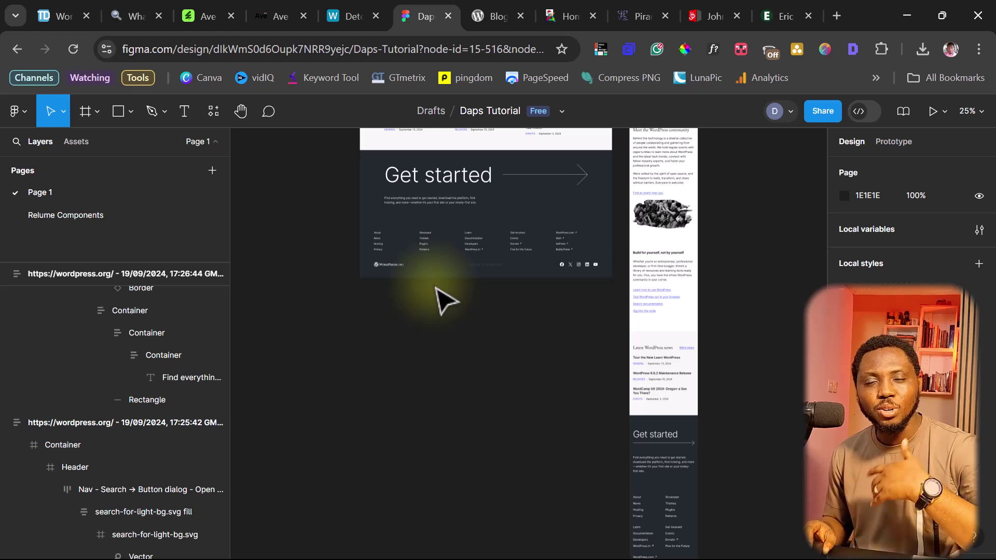
scroll(445, 300, up, 18)
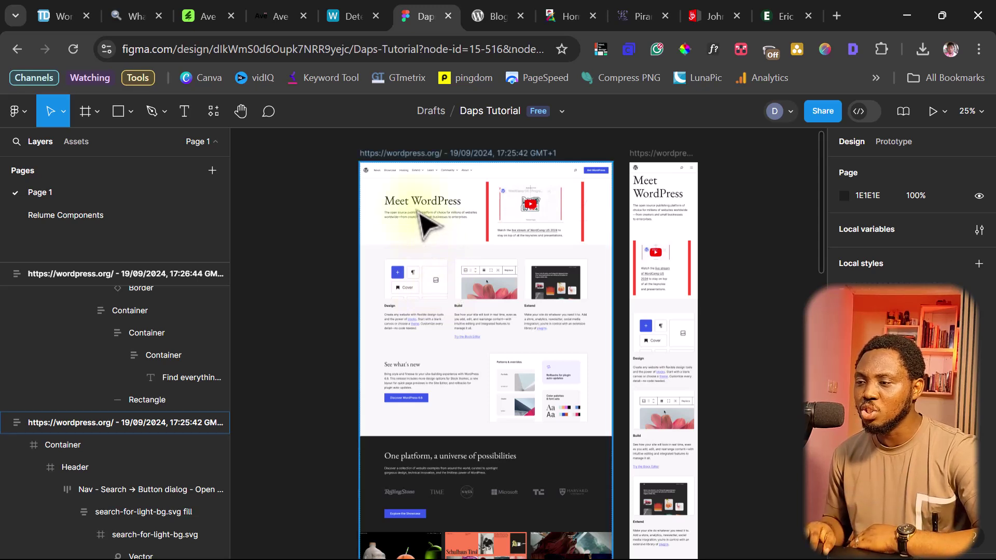
Change the desktop frame's 'Meet WordPress' hero heading to 'I Am Daps'
click(429, 200)
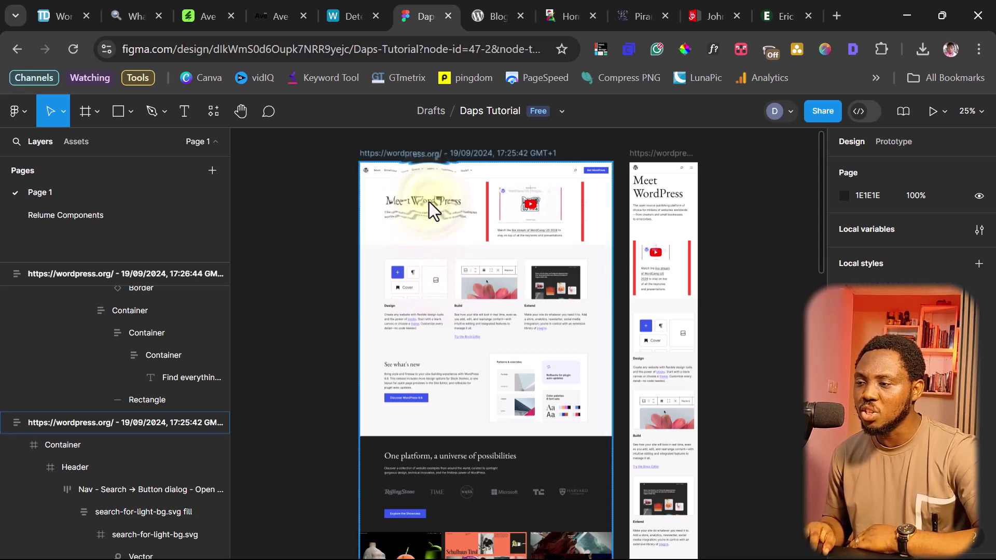
click(429, 202)
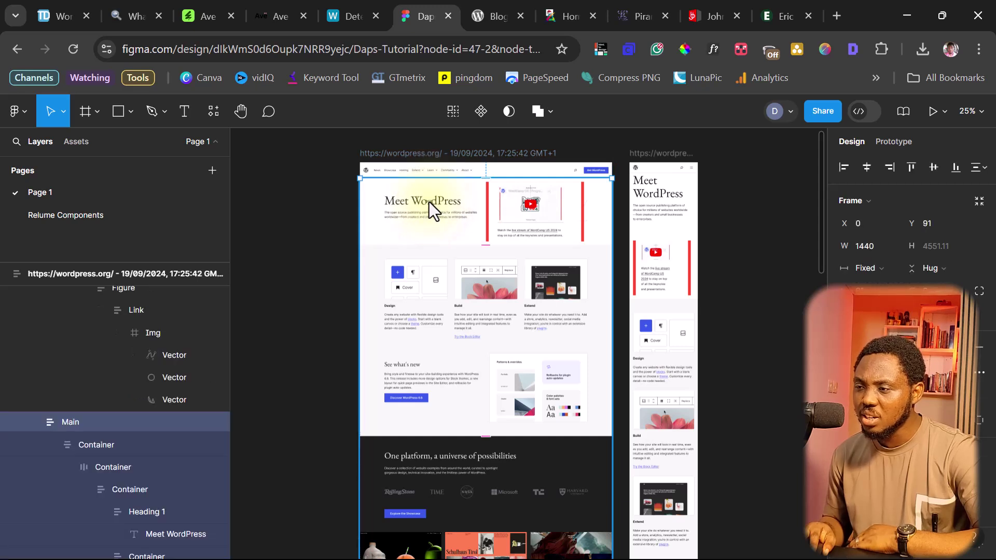
click(429, 201)
click(429, 201)
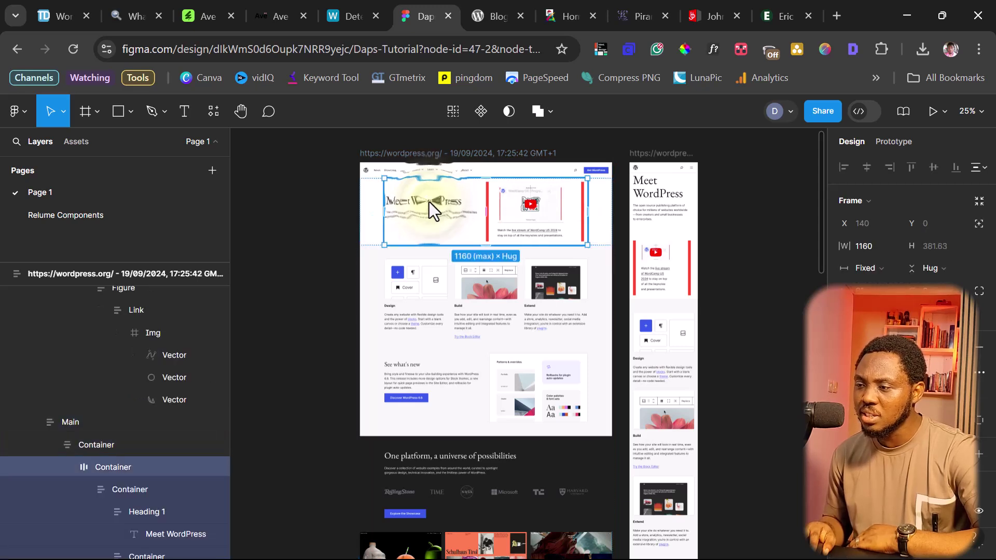
double_click(429, 201)
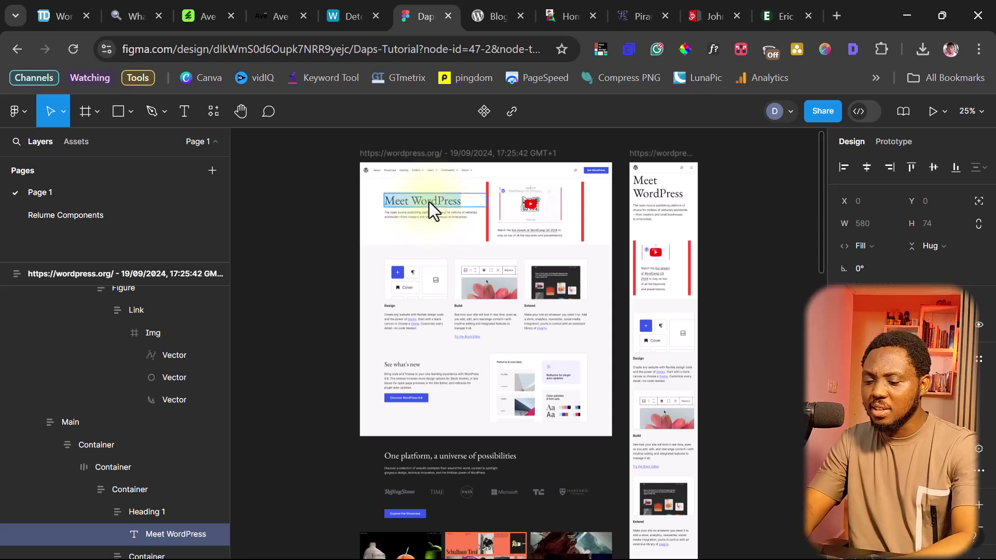
text(I)
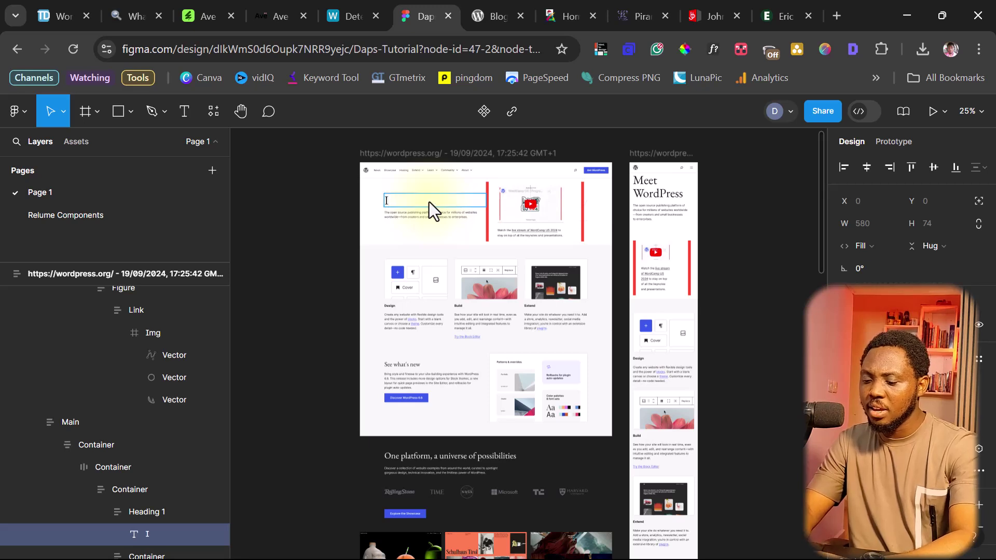
text( Am Daps)
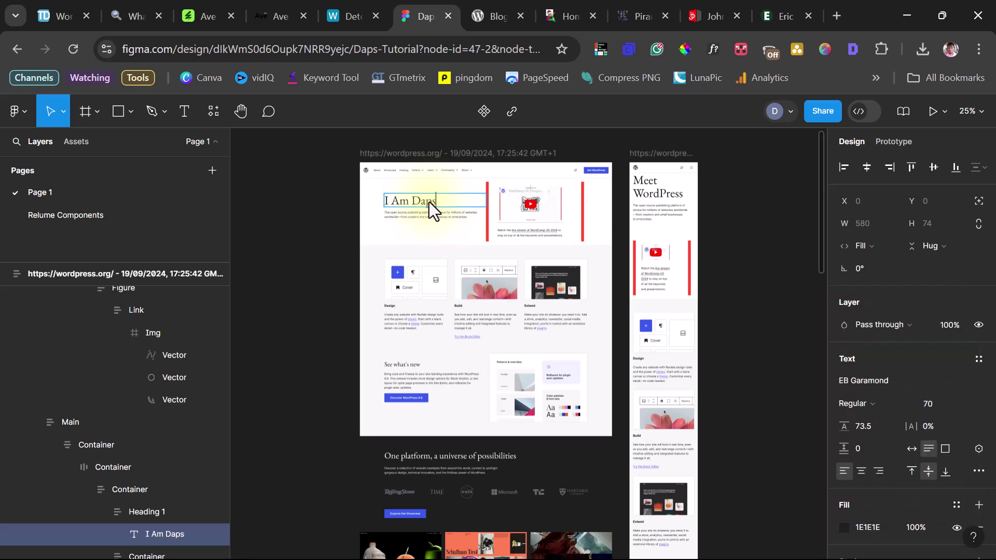
key(Escape)
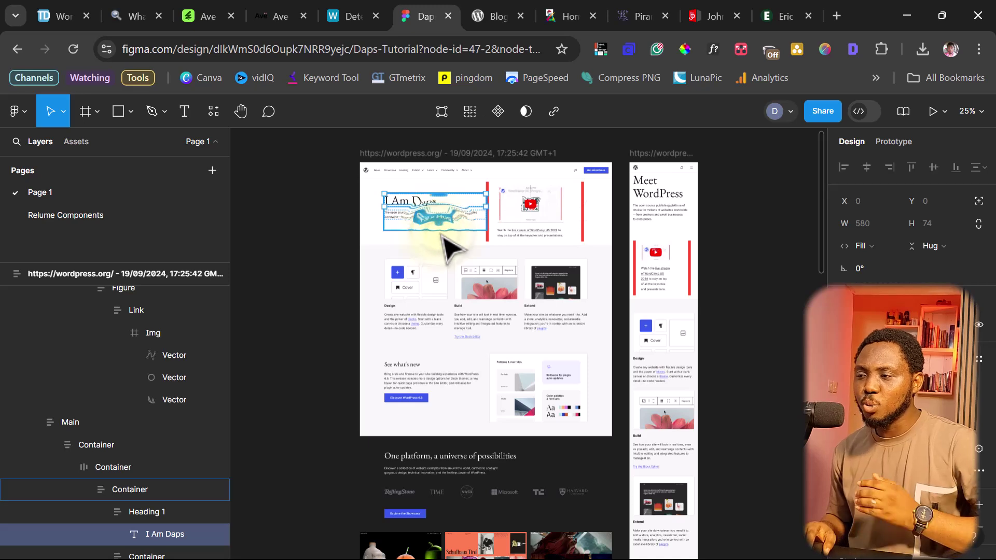
Select the feature-style.png image inside the first Design card
click(411, 296)
double_click(412, 297)
double_click(418, 299)
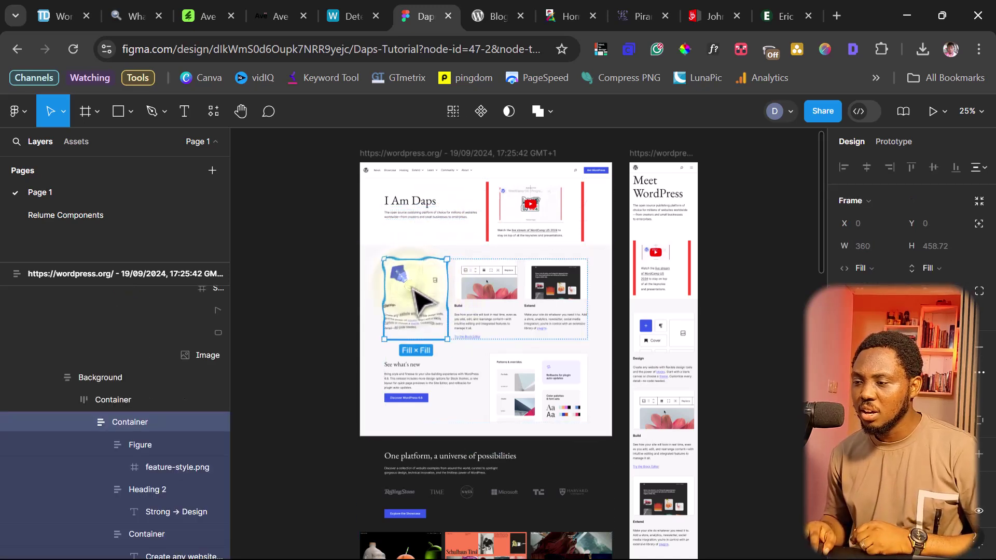
double_click(414, 294)
double_click(422, 294)
scroll(882, 337, down, 5)
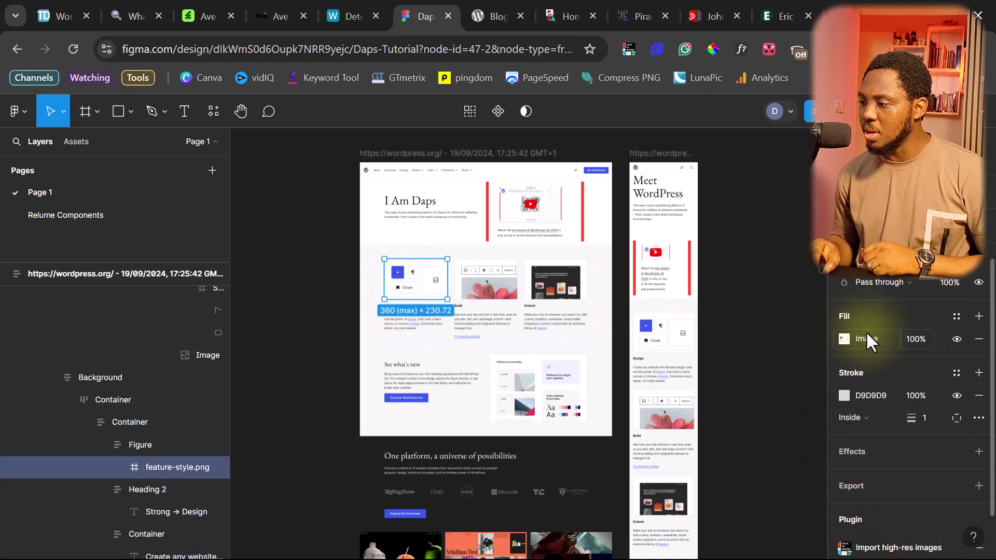
Replace its image fill with pexels-nappy-936135.jpg
click(866, 339)
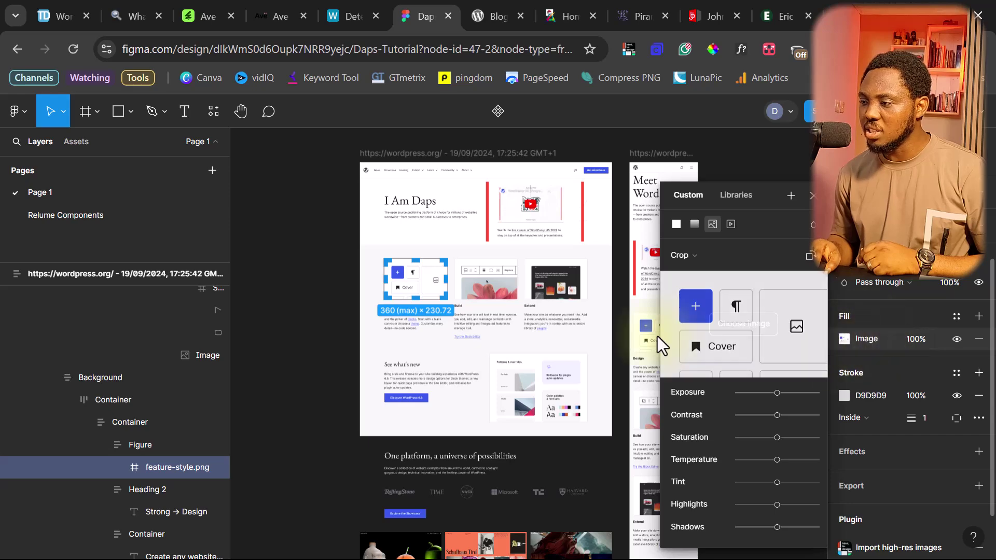
mouse_move(708, 341)
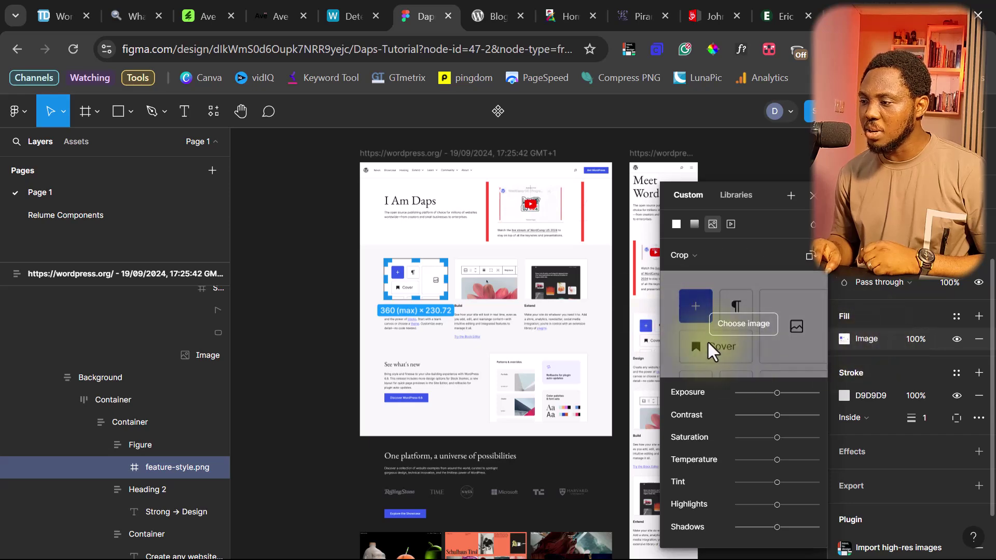
click(745, 324)
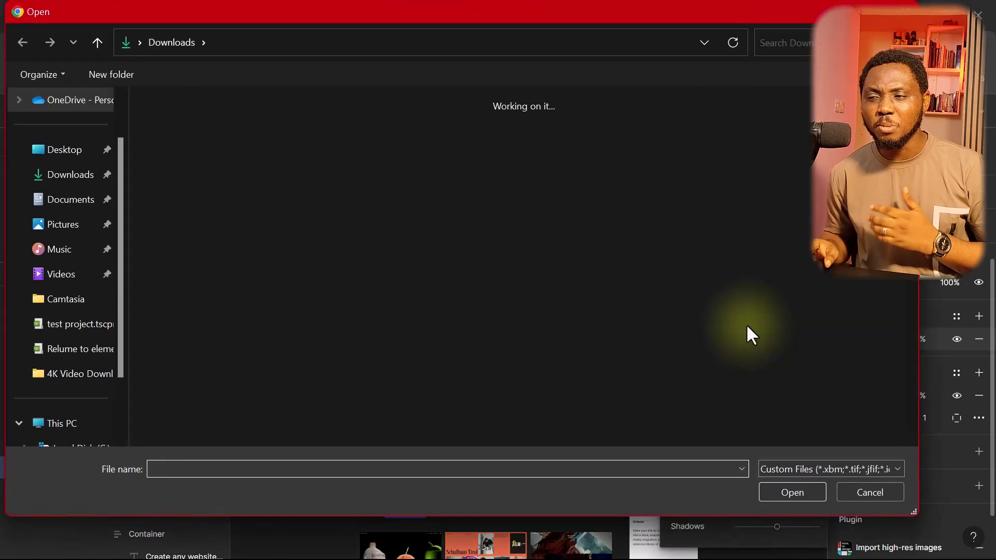
scroll(447, 259, down, 5)
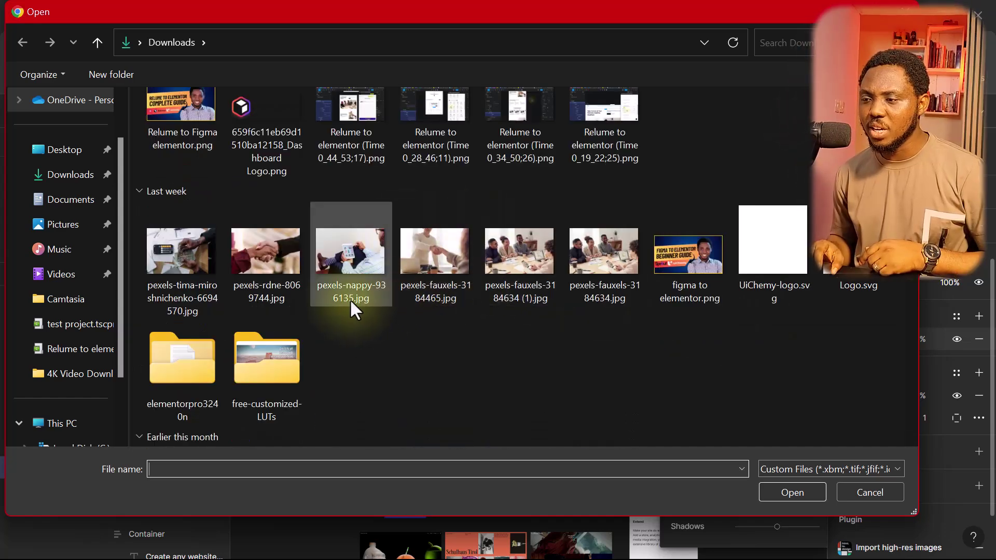
double_click(351, 255)
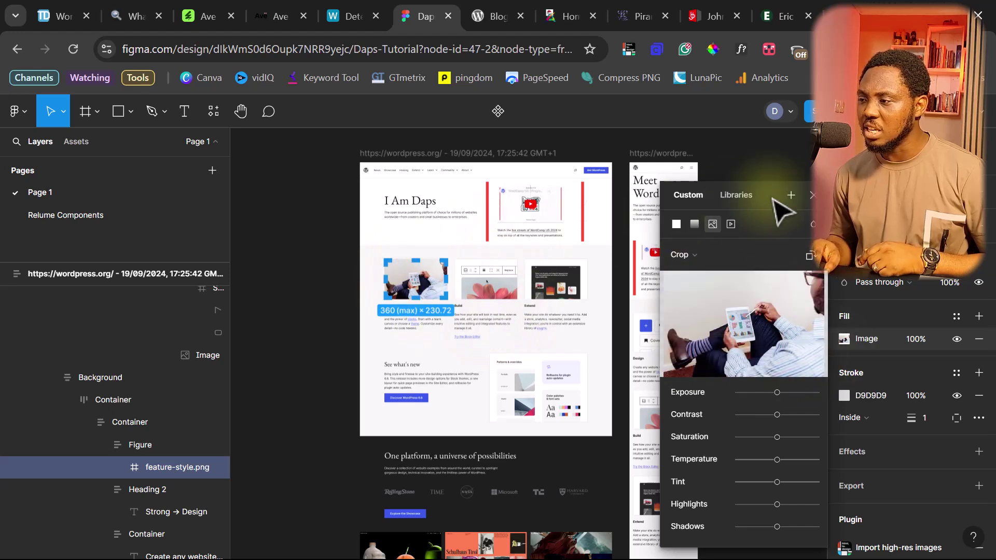
click(813, 195)
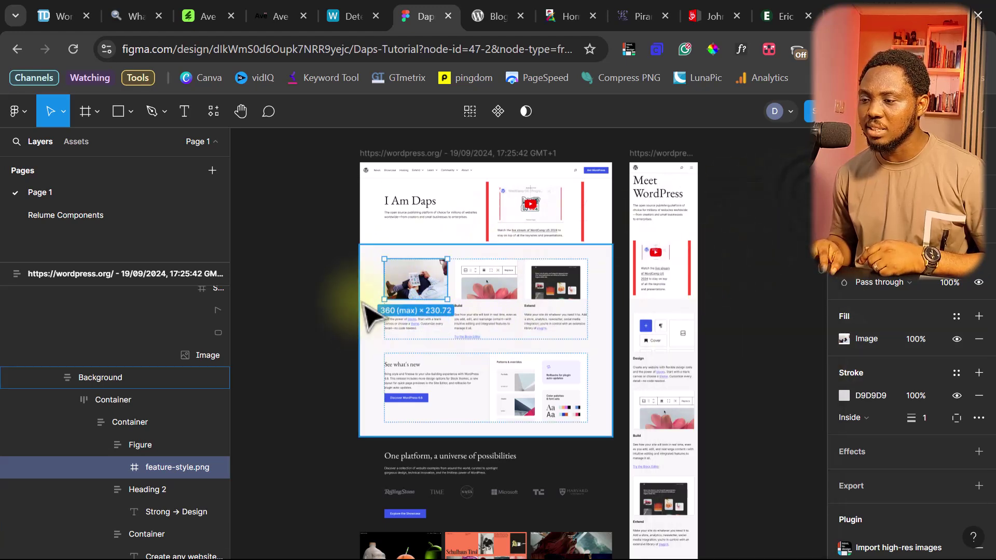
click(322, 296)
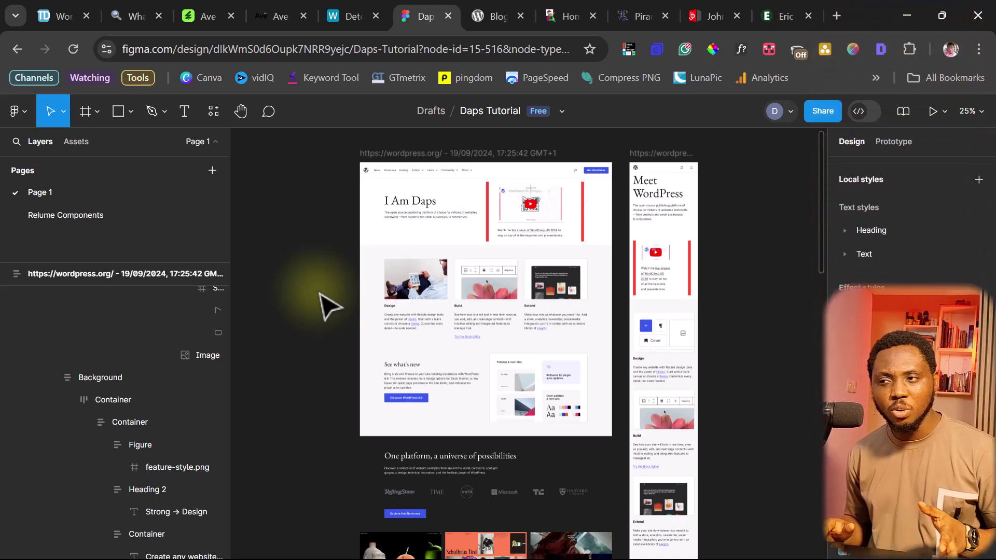
Rename the desktop page frame to 'Home Web'
click(416, 155)
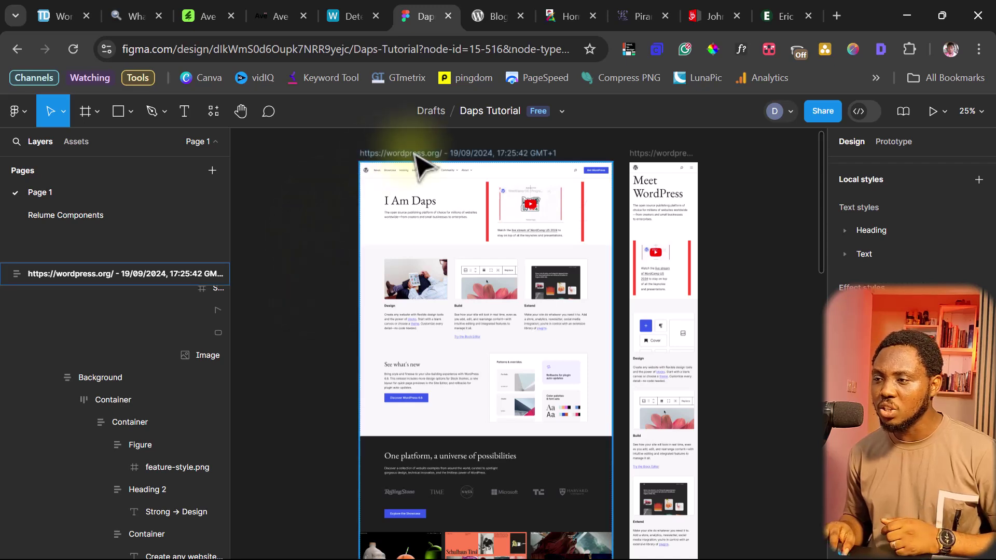
click(412, 152)
double_click(411, 151)
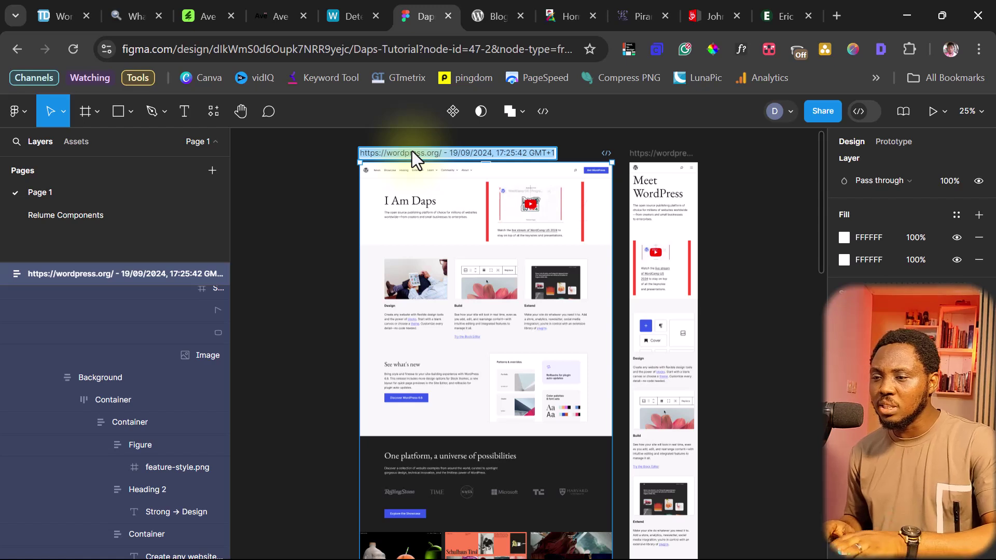
text(Home Web)
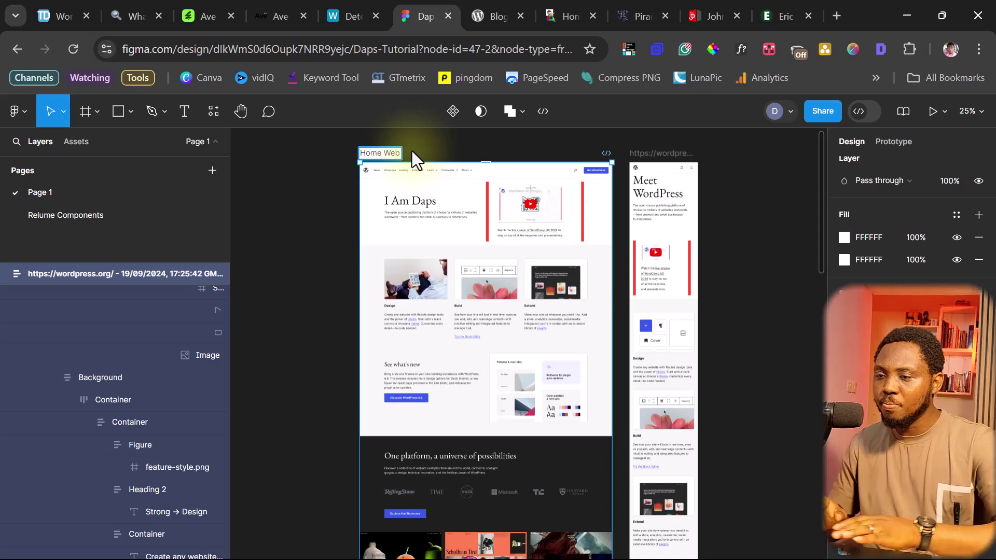
key(Return)
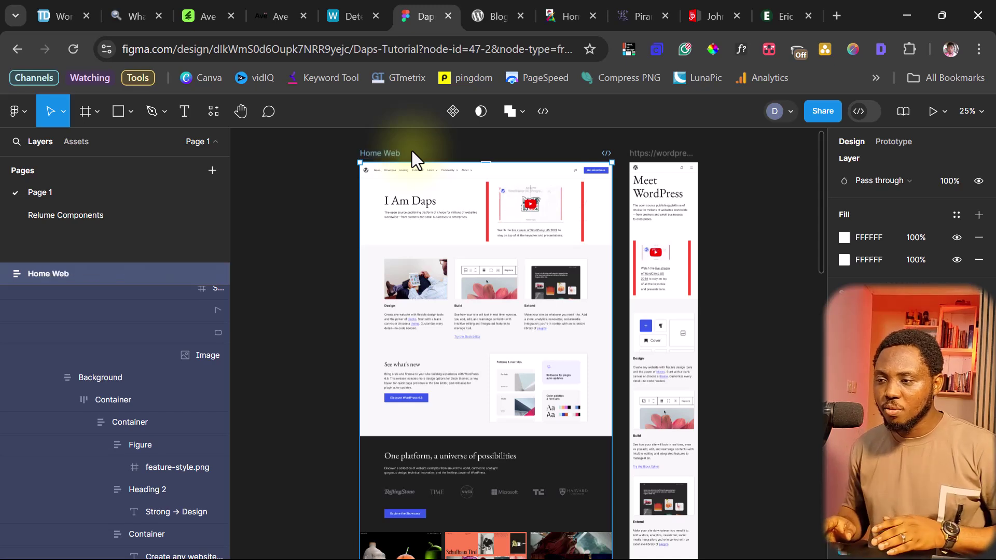
Rename the mobile page frame to 'Home Mobile'
click(662, 154)
double_click(664, 155)
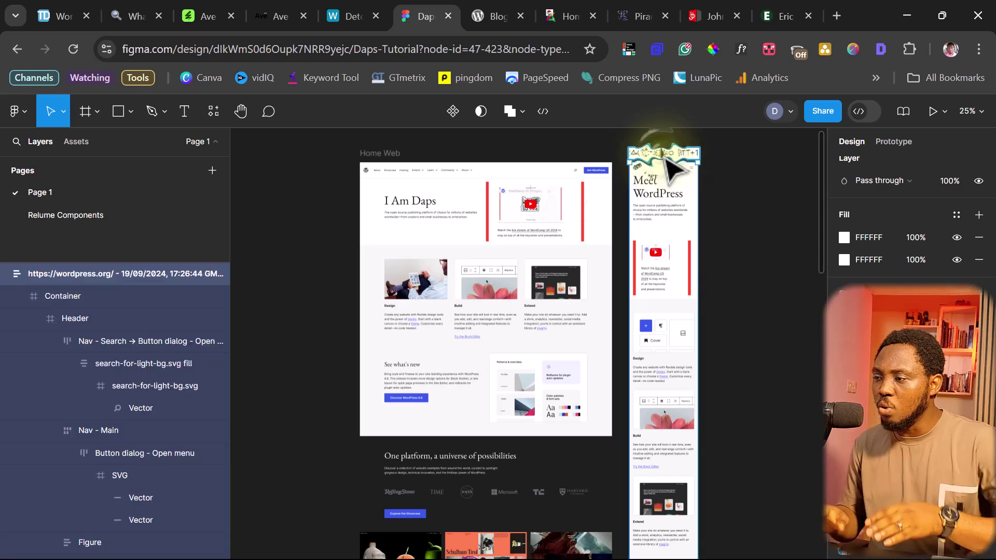
text(Home Mobile)
key(Return)
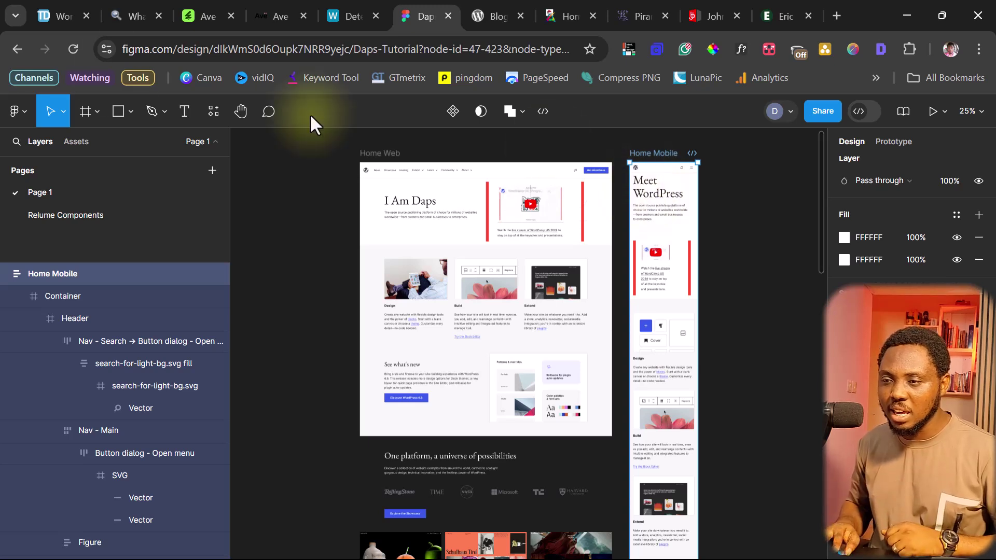
Search the plugins for 'yotako' and run Figma to WordPress
click(19, 108)
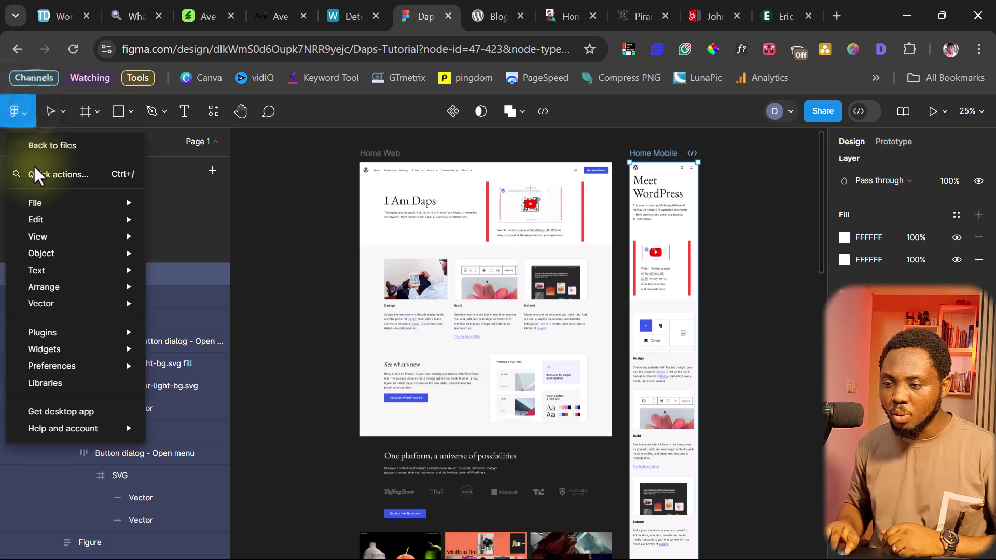
mouse_move(78, 343)
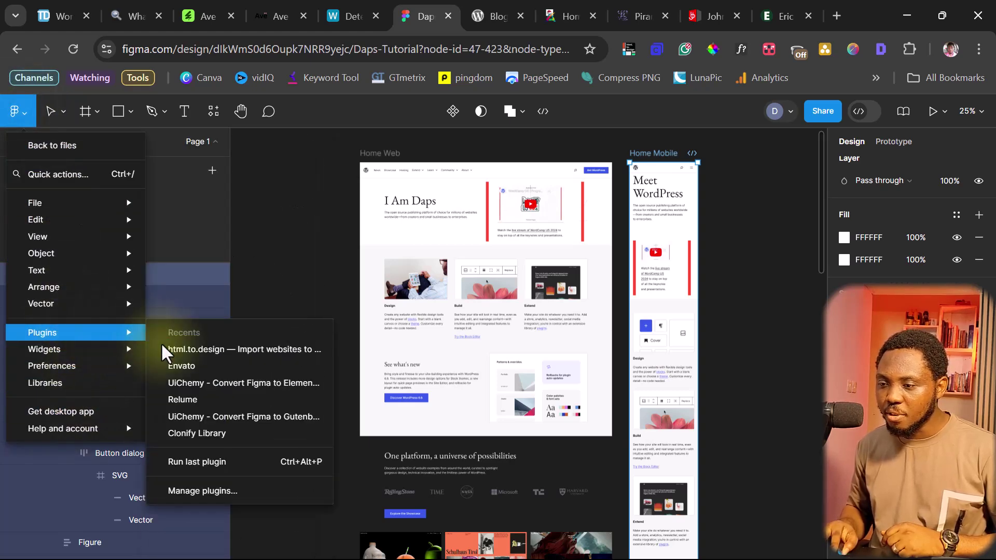
click(214, 491)
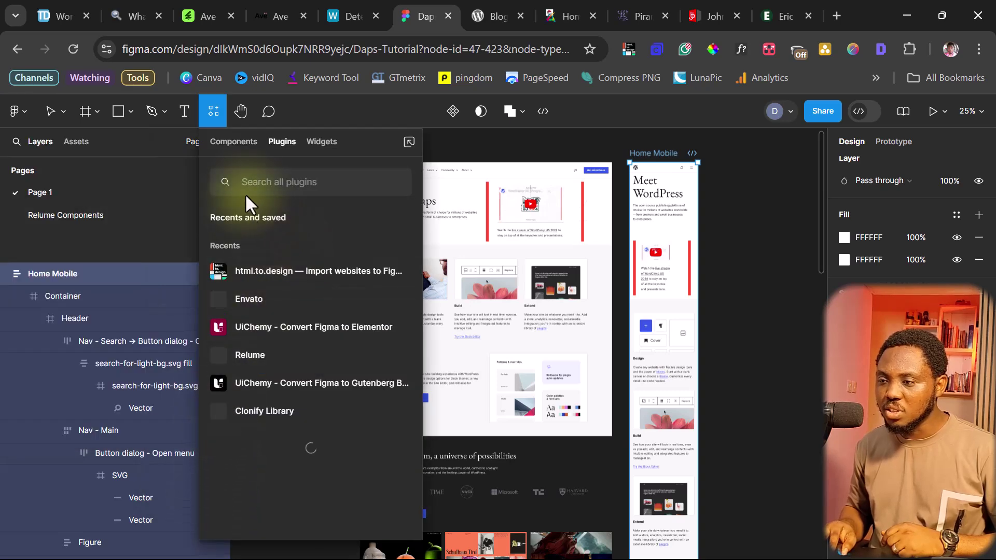
text(yotako)
mouse_move(287, 250)
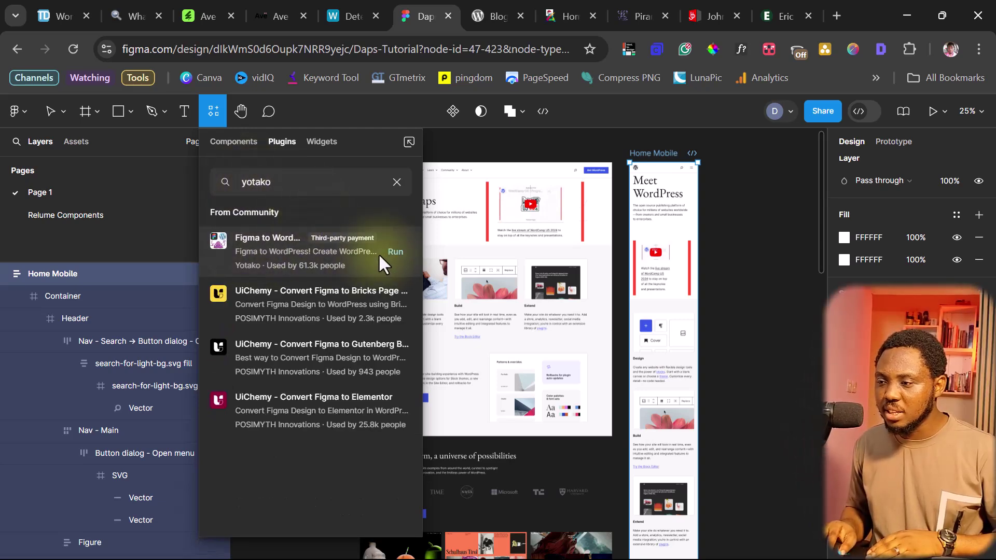
click(396, 251)
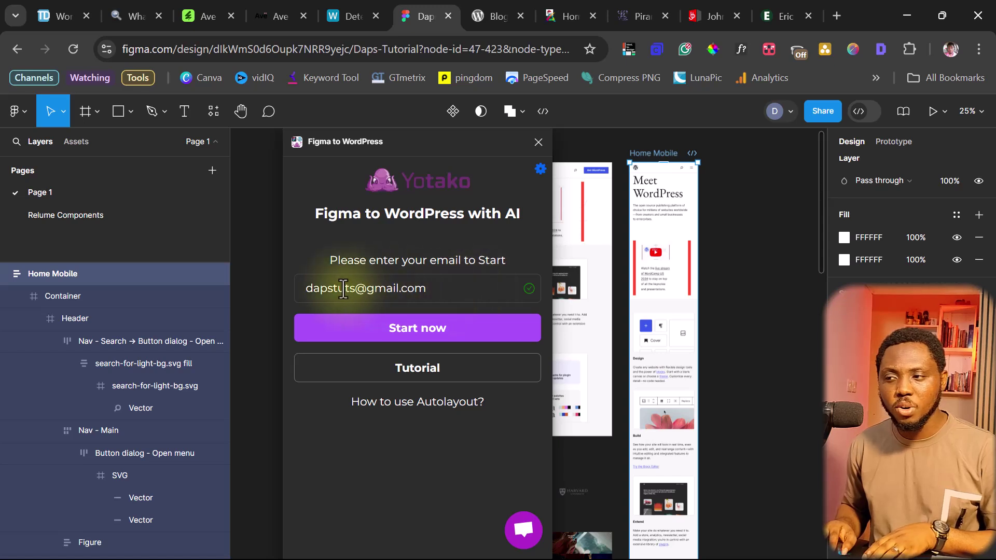
Start the Yotako setup and copy this file's share link
click(406, 336)
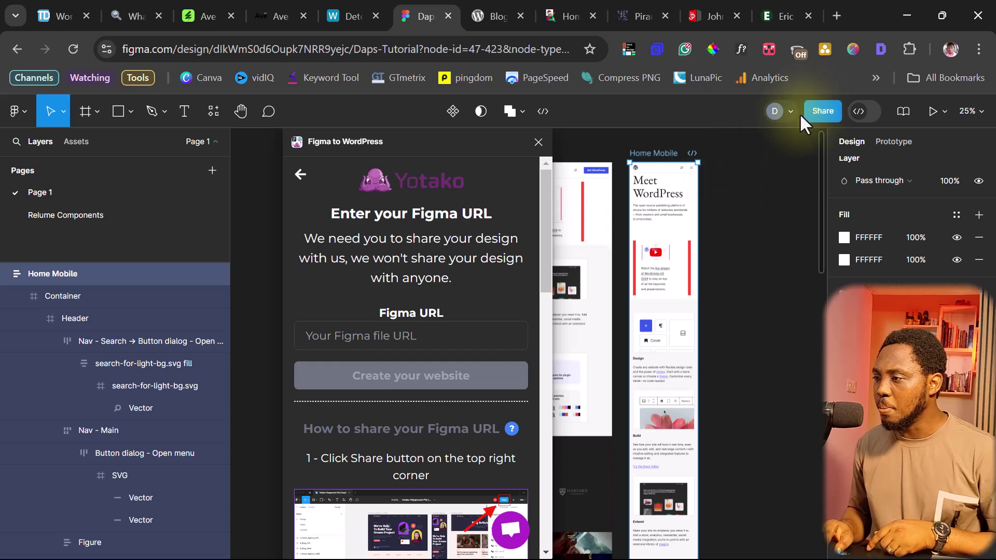
click(820, 110)
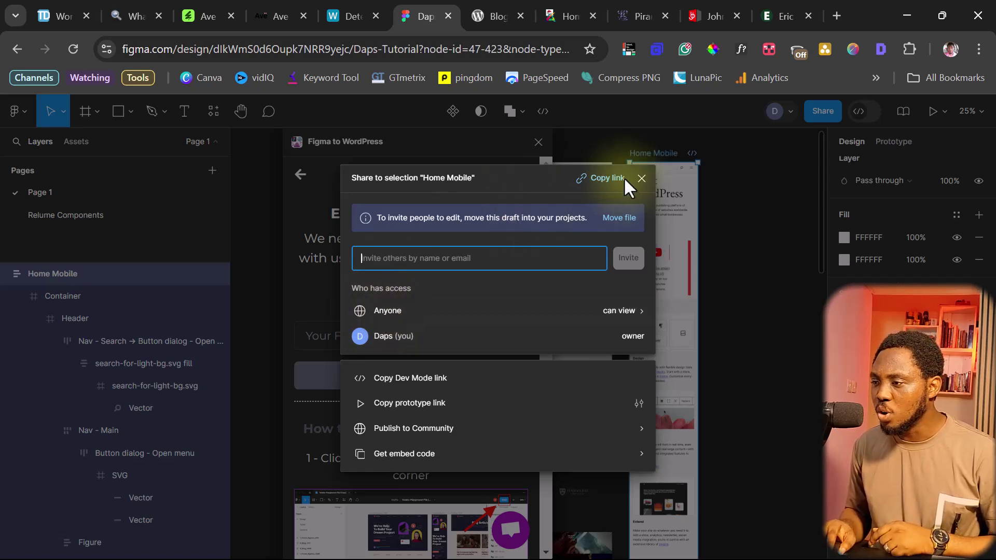
click(605, 177)
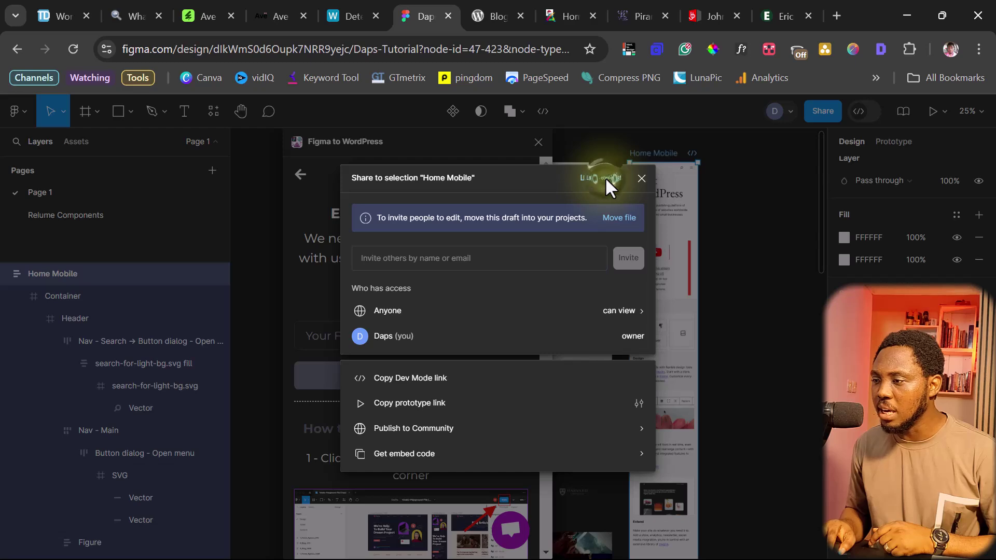
click(645, 177)
Paste the share link into the plugin's Figma URL field and create the website
click(351, 340)
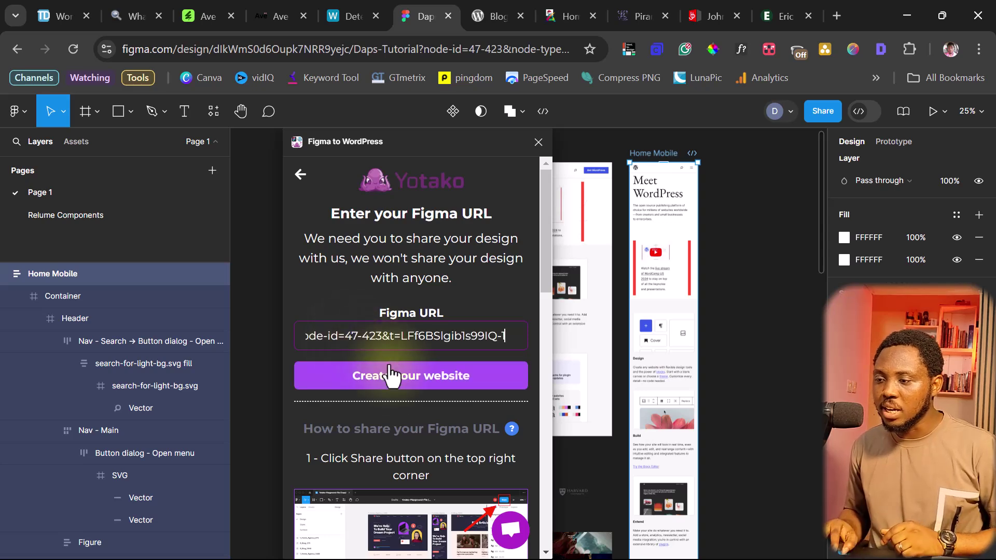
click(393, 379)
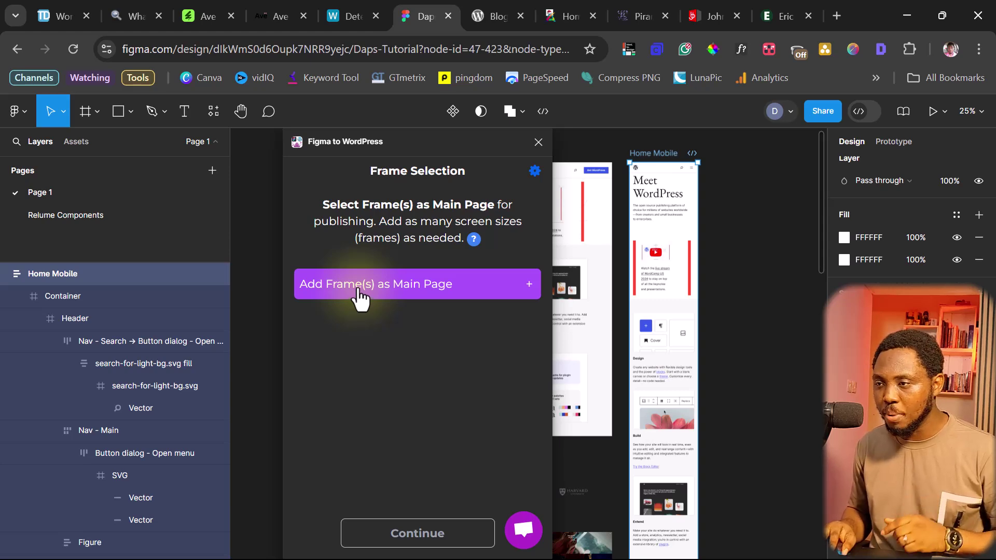
Set Home Web as the main page, add Home Mobile as a screen size, and build with Yotako
drag(378, 143, 777, 144)
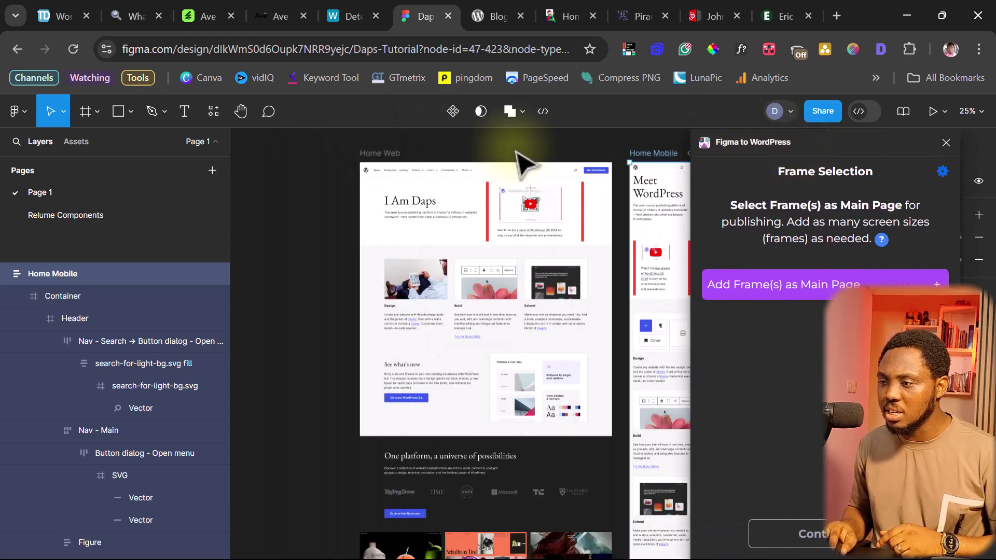
click(369, 153)
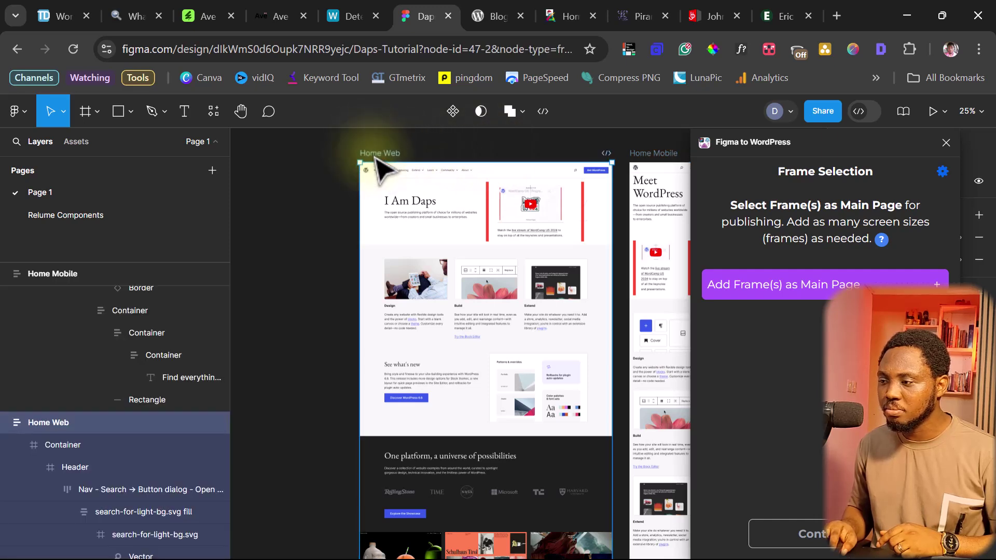
click(809, 293)
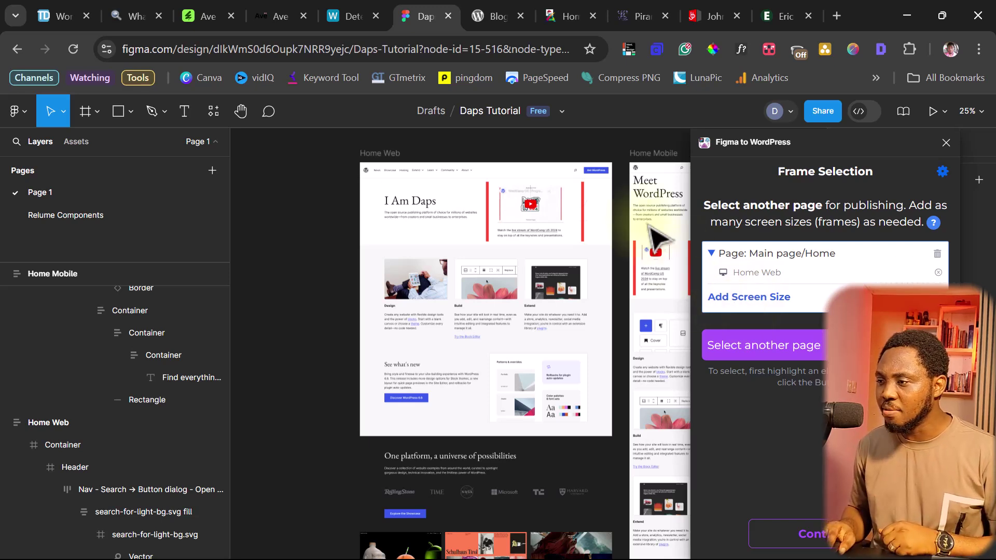
click(655, 155)
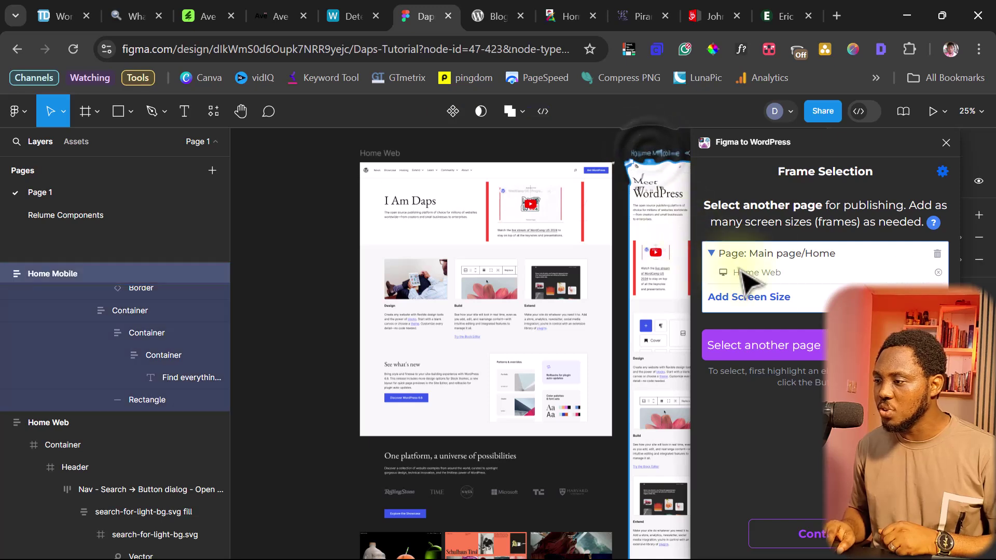
click(762, 299)
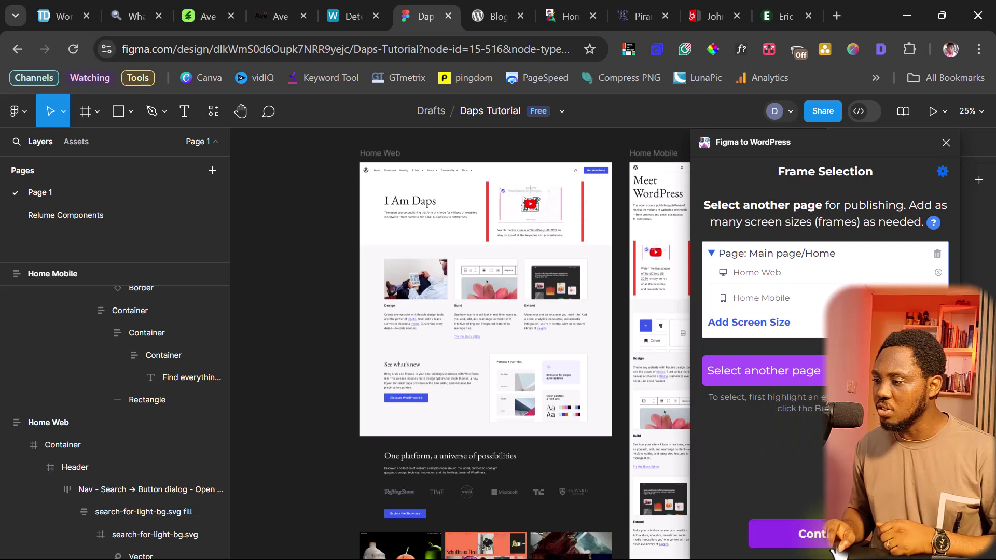
click(788, 535)
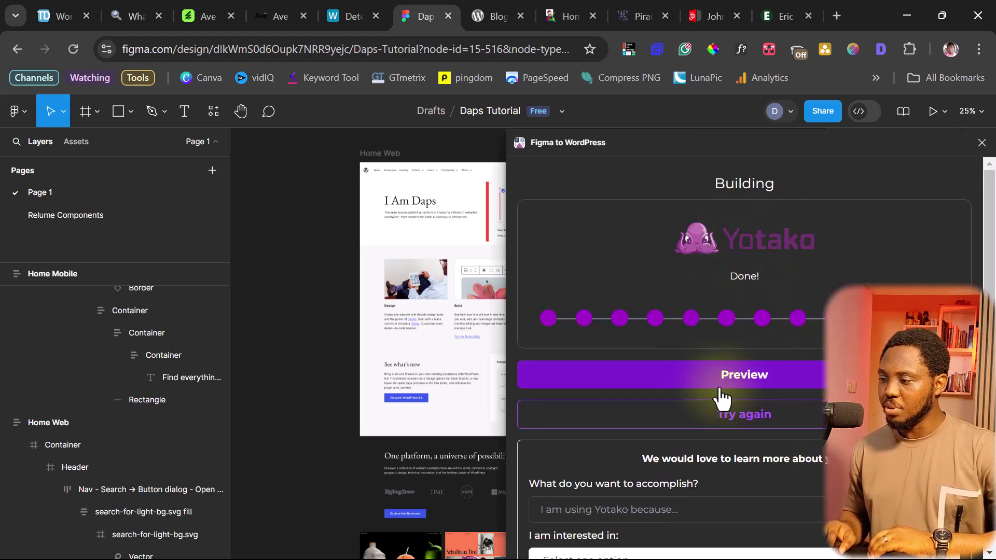
Open the built theme's preview in a new dashboard.yotako.io tab
click(749, 412)
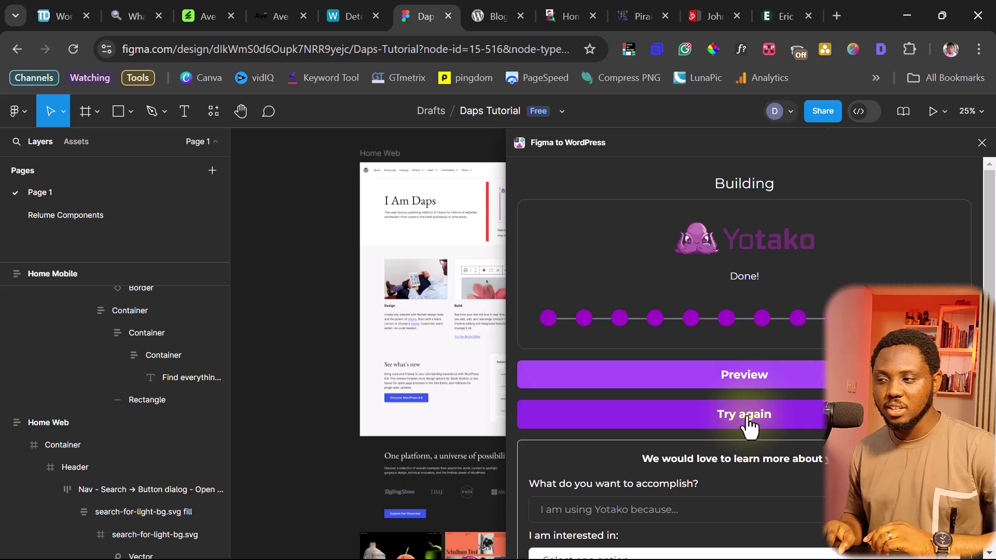
click(730, 387)
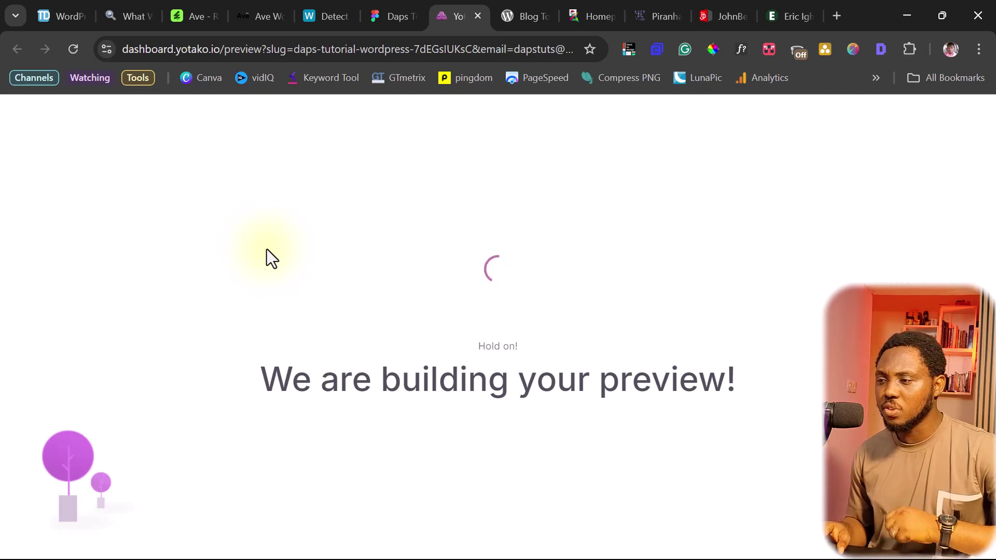
Go to the Yotako Dashboard in a new tab and view the Themes list showing daps-tutorial
click(833, 16)
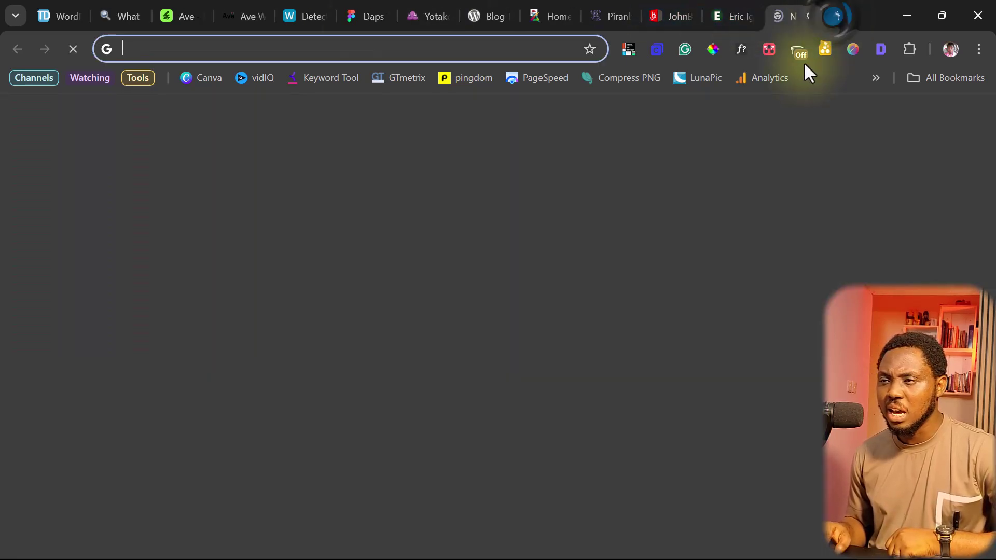
click(204, 49)
text(dashboard.tizeti.com)
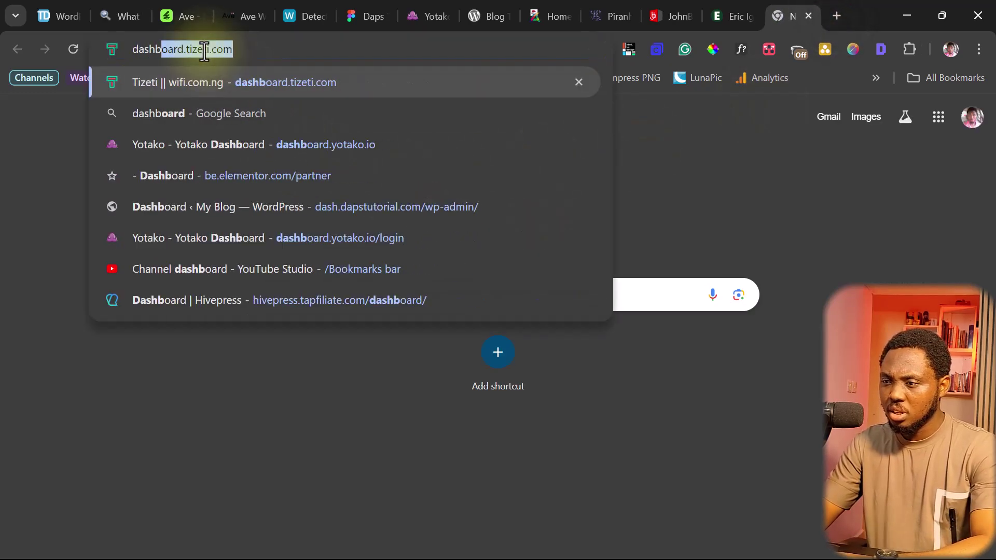
click(208, 145)
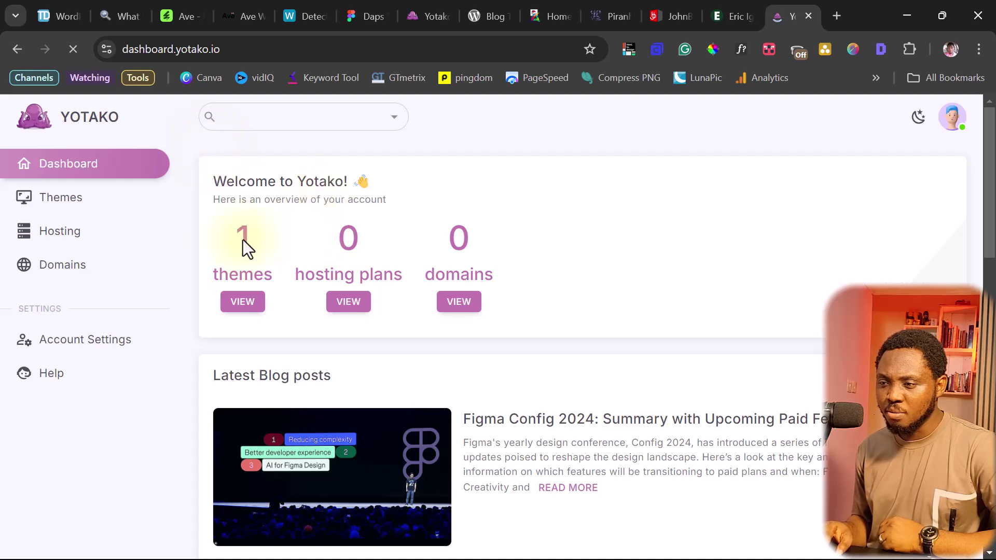
click(246, 302)
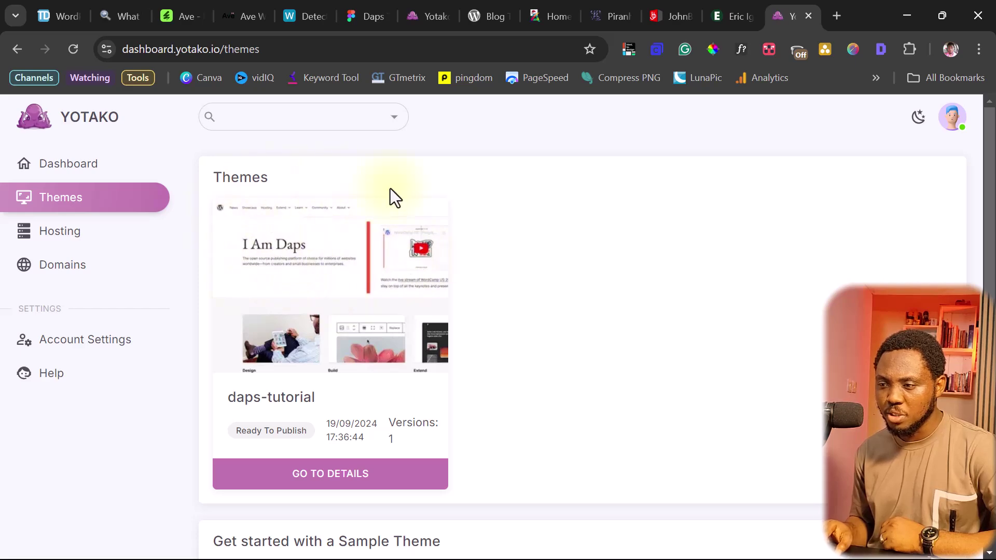
scroll(363, 301, down, 4)
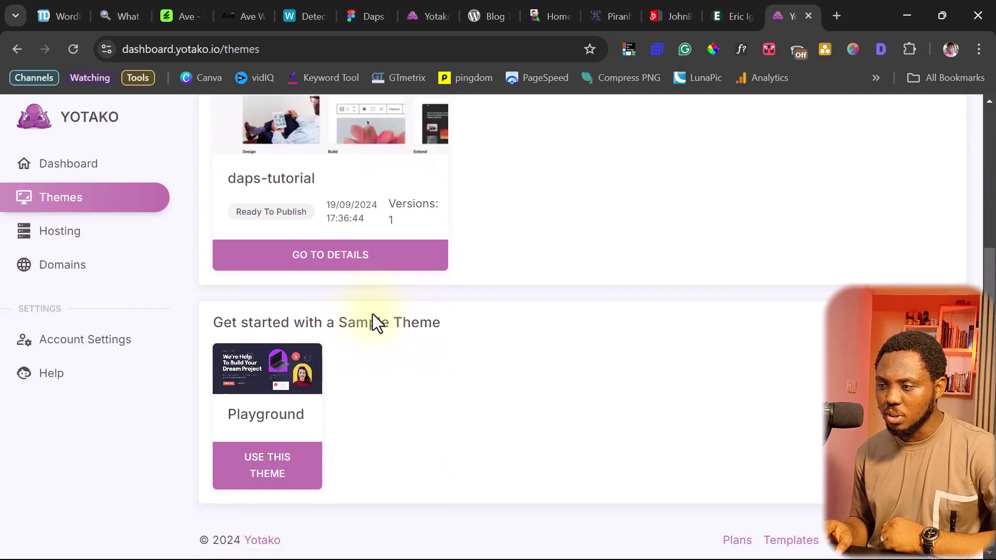
Open the daps-tutorial theme details and choose Download Theme, reaching the upgrade plans page
click(317, 265)
scroll(771, 199, down, 2)
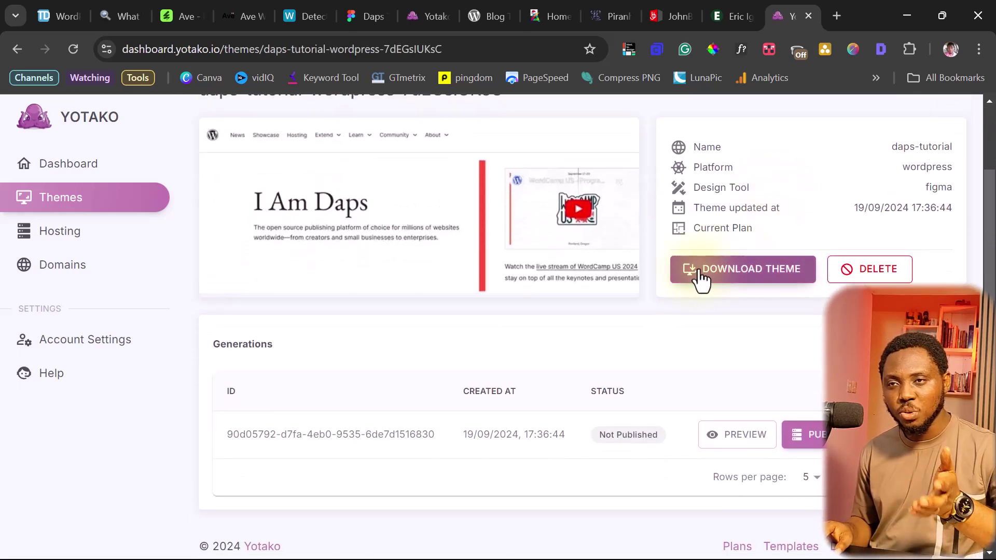
scroll(701, 279, down, 1)
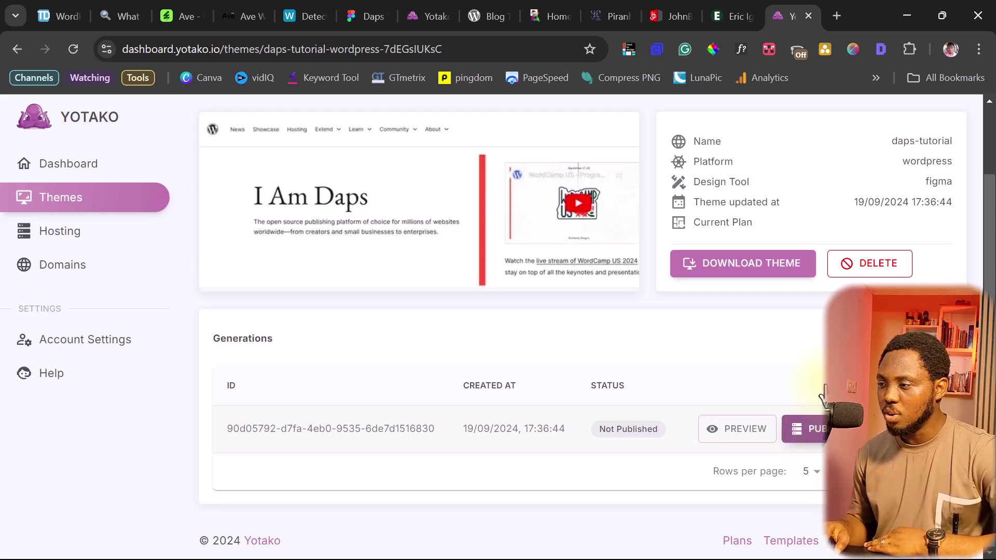
click(716, 263)
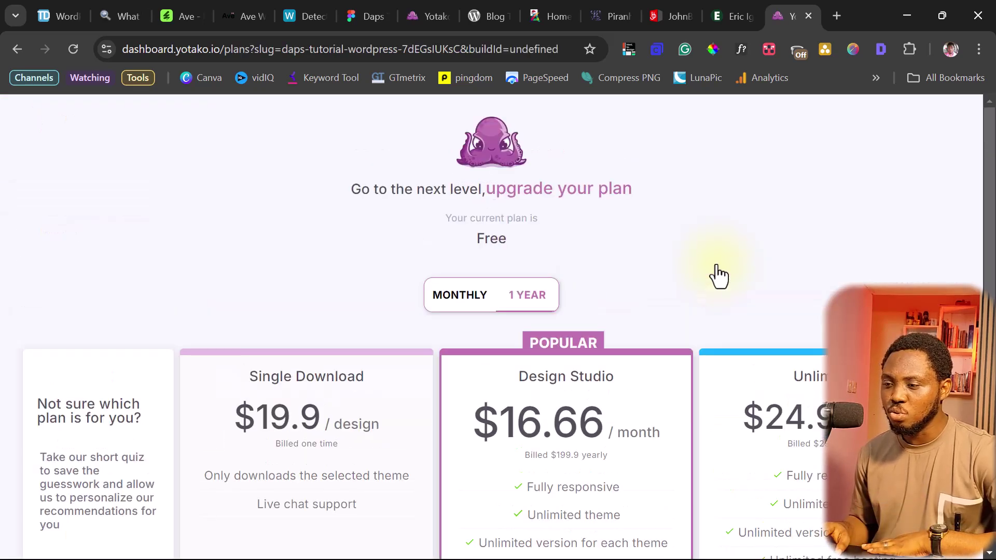
Compare the Single Download ($19.9) and Design Studio ($16.66/month) plans, then return to daps-tutorial details
scroll(717, 264, down, 4)
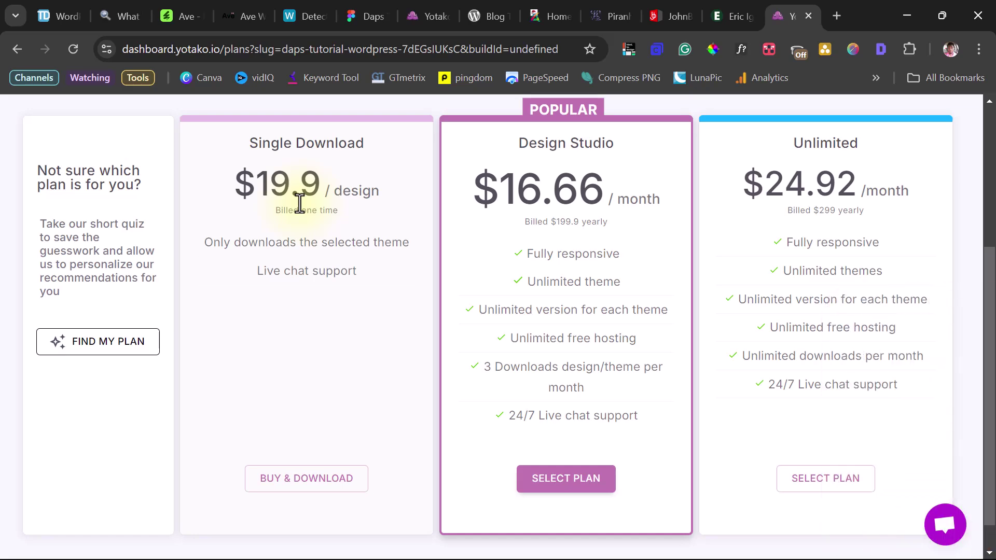
scroll(589, 275, up, 5)
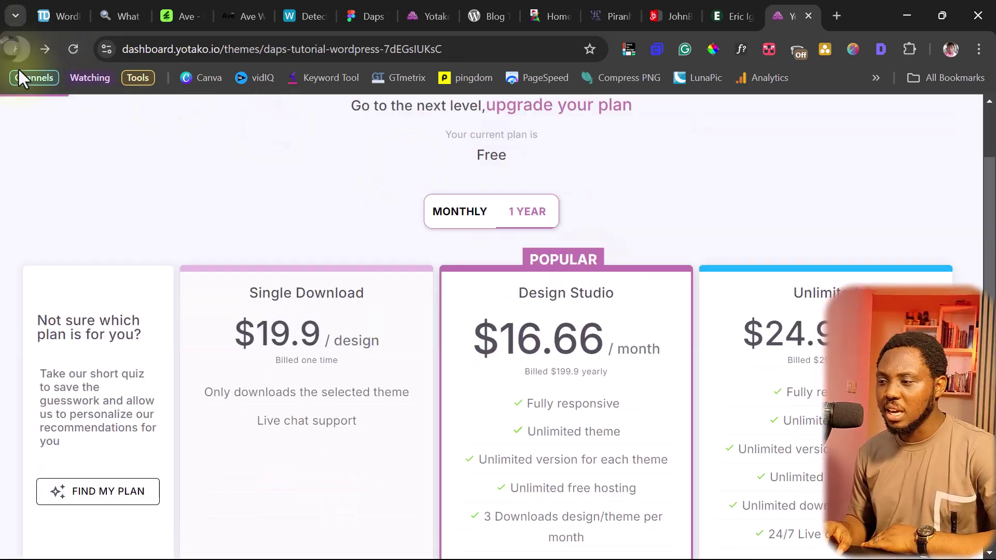
scroll(712, 228, down, 1)
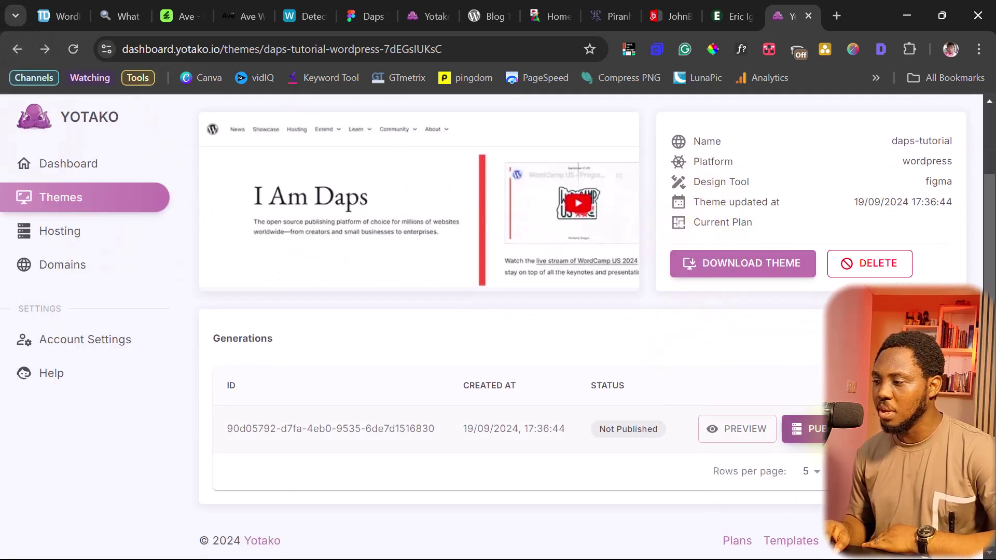
Open Publish for the daps-tutorial generation to see hosting plans from Free to Business $8.99/month
click(810, 429)
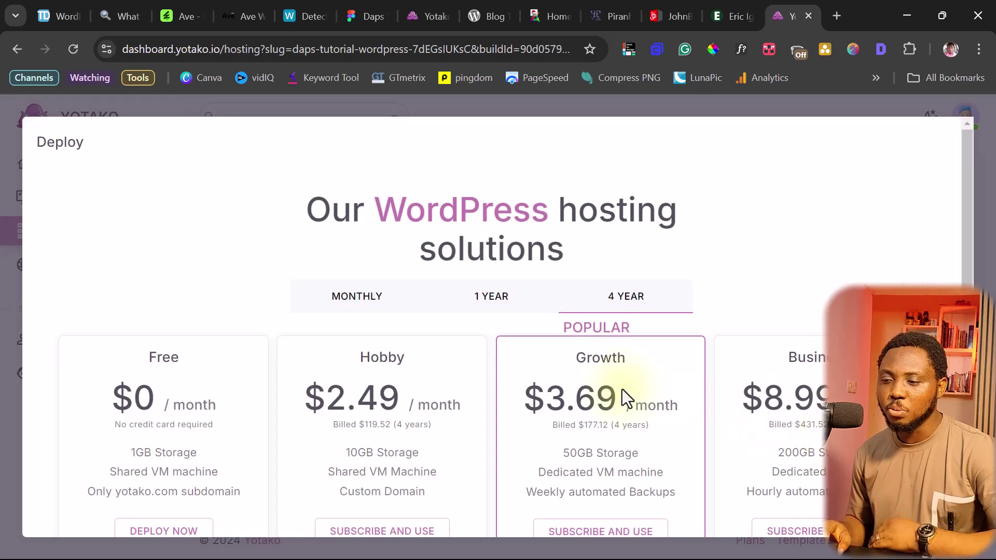
scroll(585, 380, down, 2)
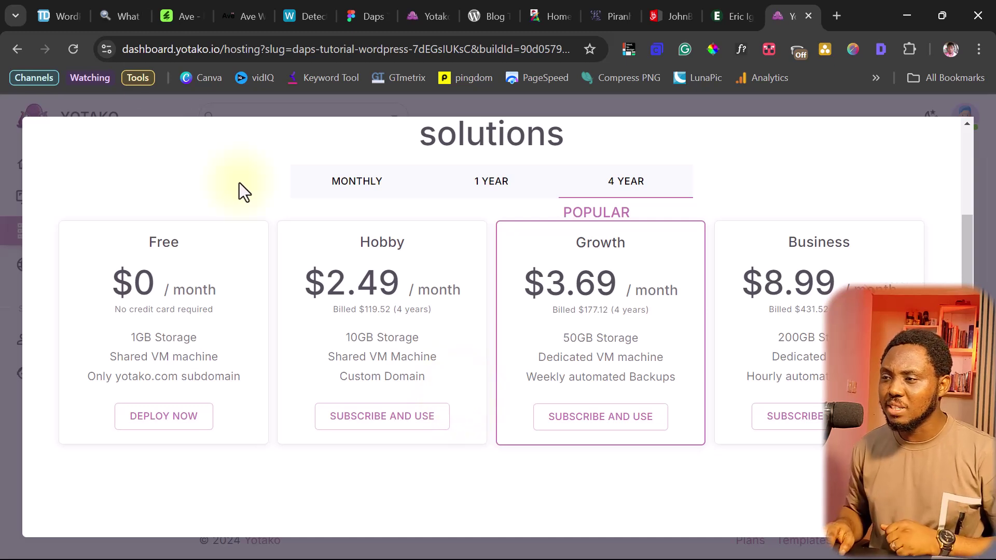
click(428, 12)
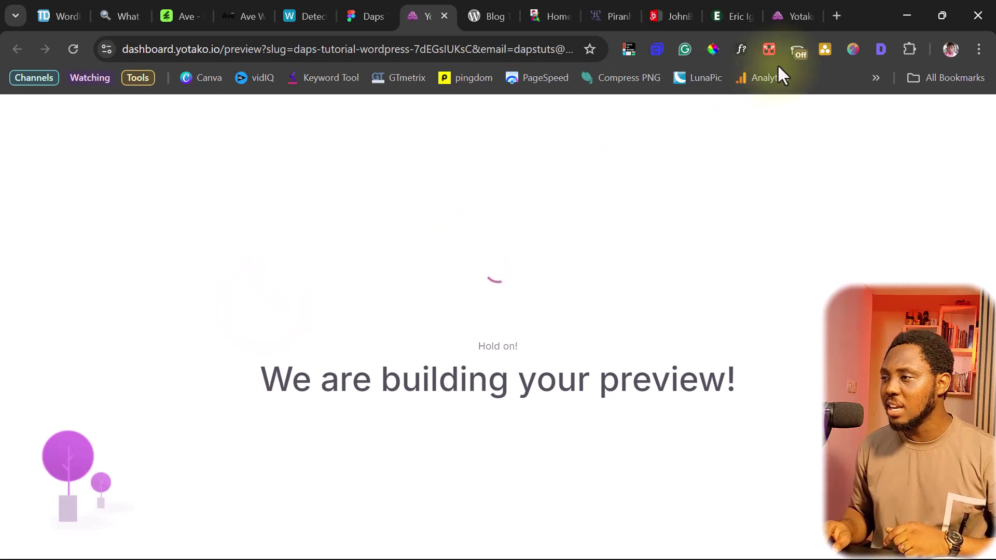
click(787, 18)
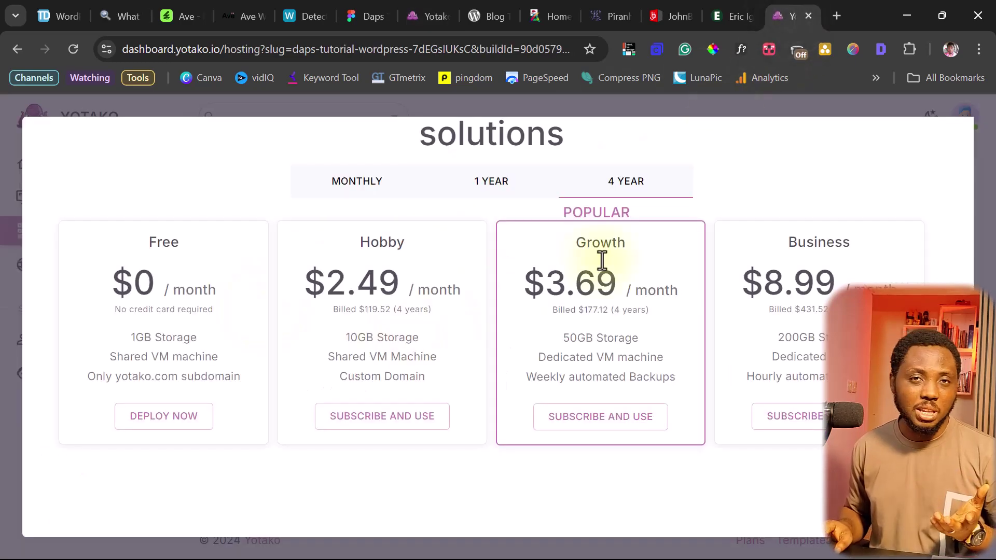
click(5, 171)
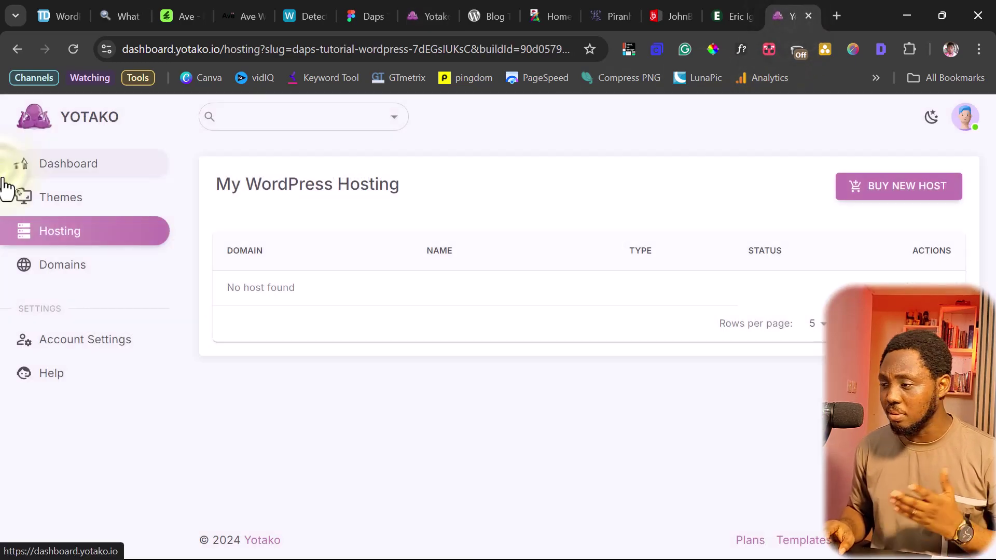